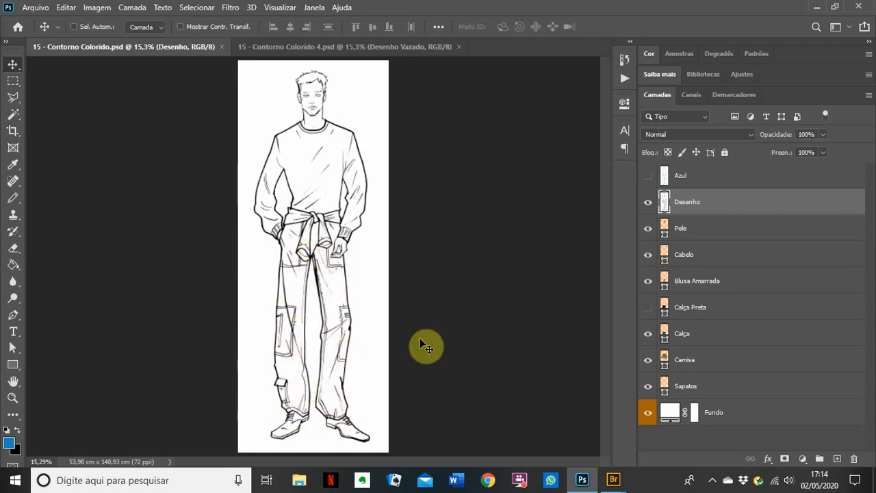
Step: Turn the Calça Preta black-pants layer visible again in the Layers panel
click(647, 307)
Step: Set Desenho to Multiplicação, inspect the head and torso up close, then hide Desenho
click(687, 132)
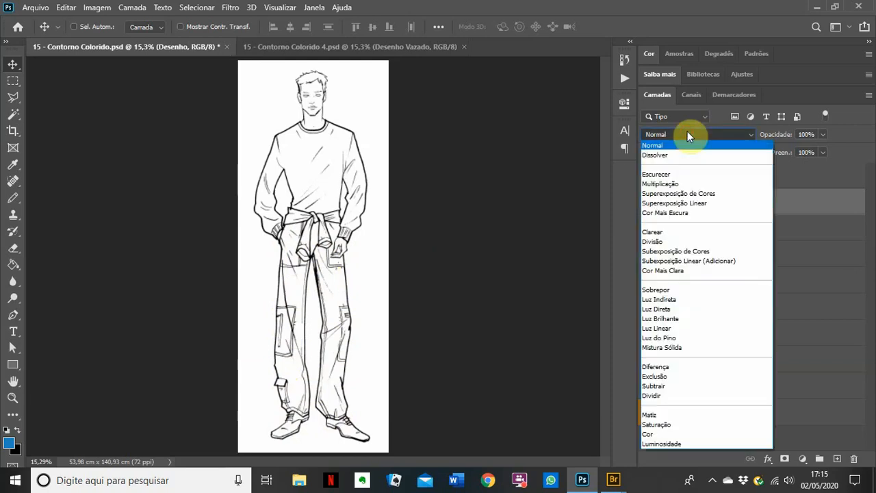
click(674, 185)
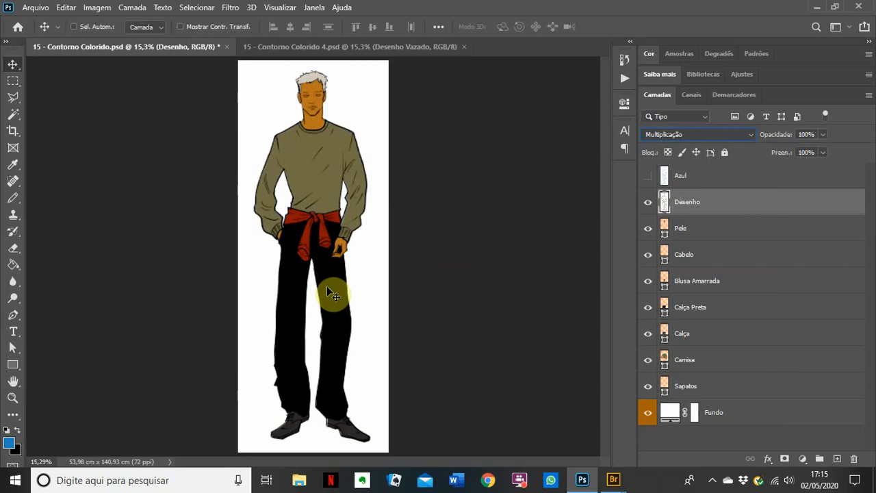
ctrl+click(329, 254)
ctrl+click(328, 255)
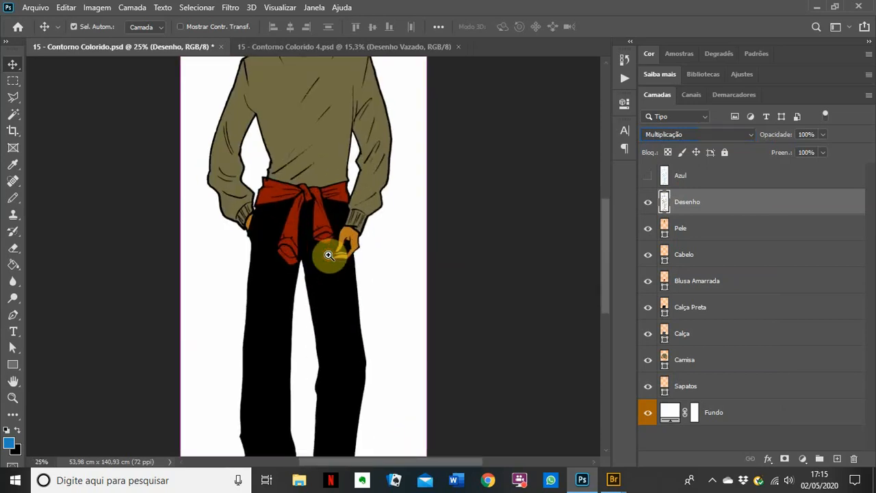
ctrl+click(328, 254)
drag(348, 204, 381, 313)
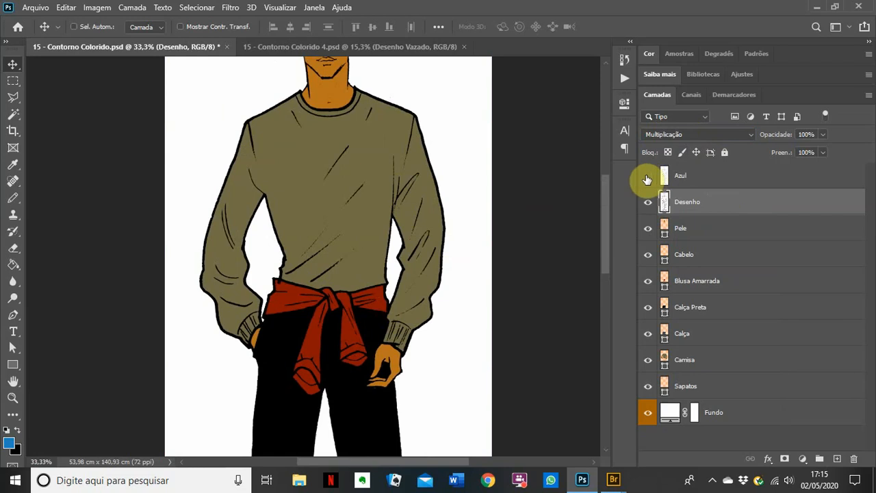
click(647, 201)
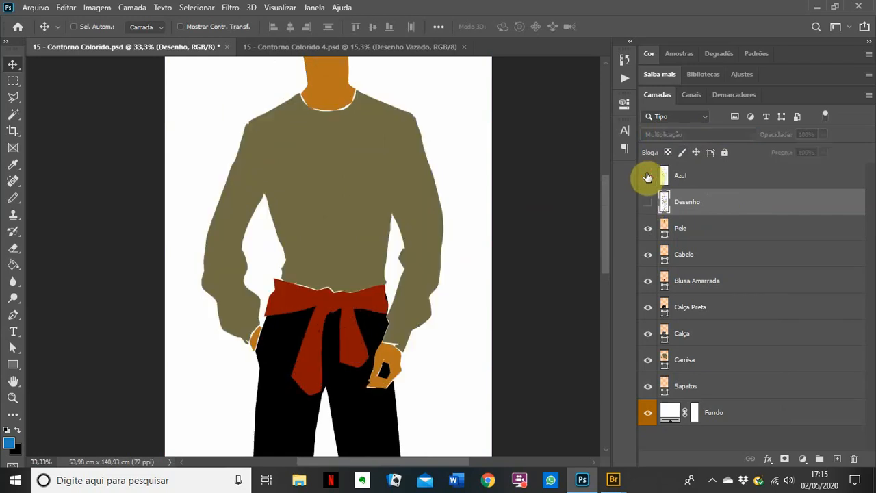
Step: Show and select the blue Azul line art, set it to Multiplicação, and zoom into the waist outline
click(647, 176)
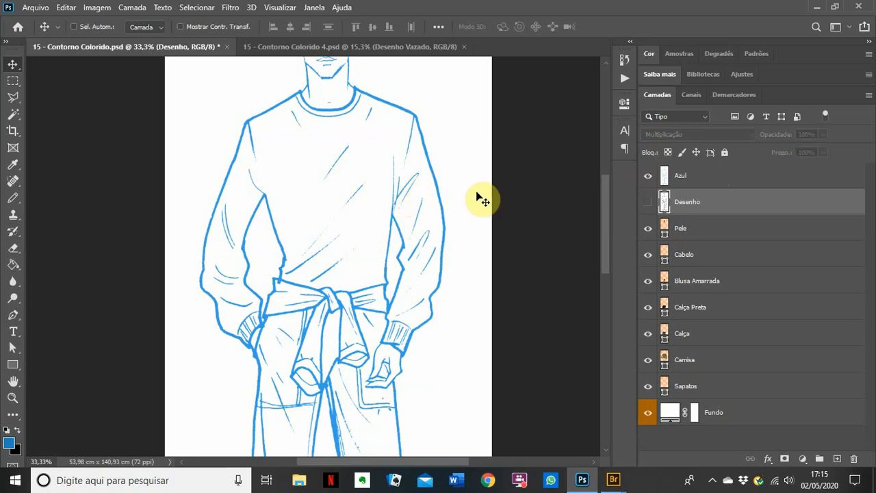
click(710, 178)
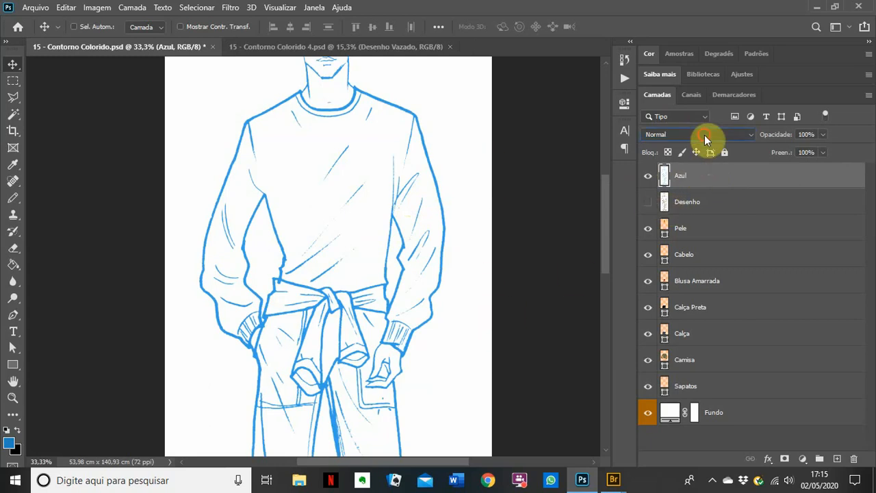
click(705, 137)
click(669, 184)
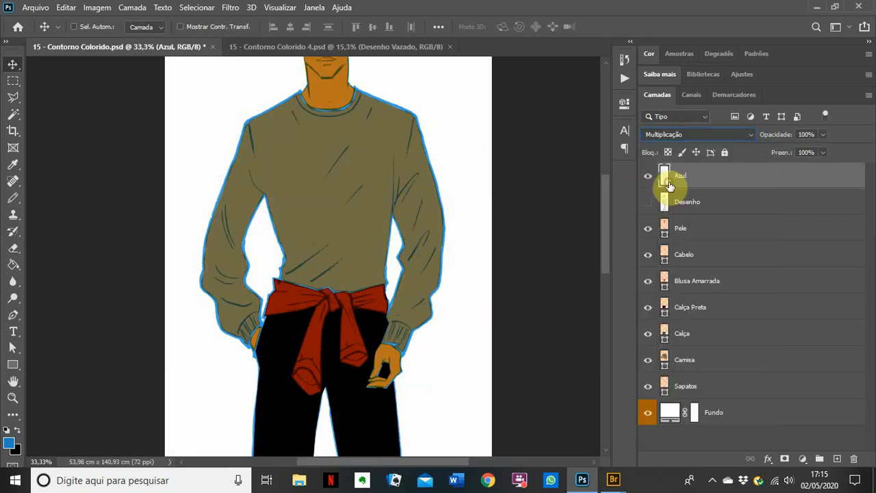
key(ctrl+space)
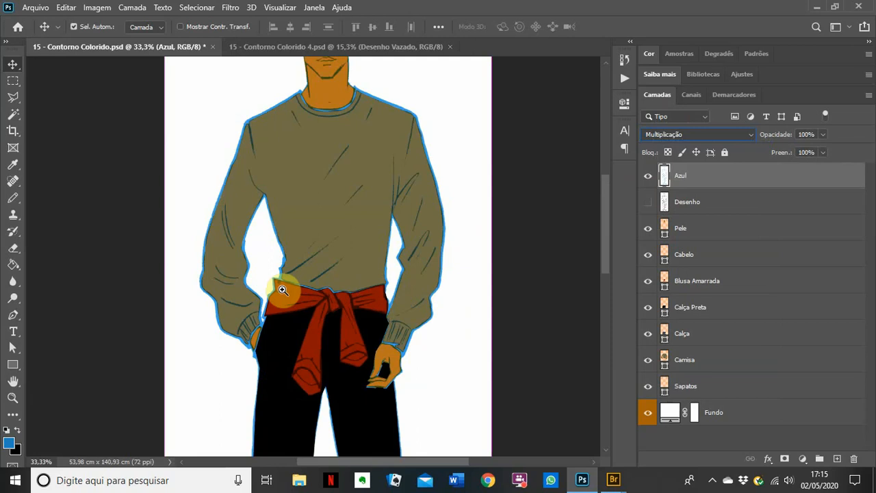
click(282, 290)
click(282, 290)
click(282, 290)
click(282, 290)
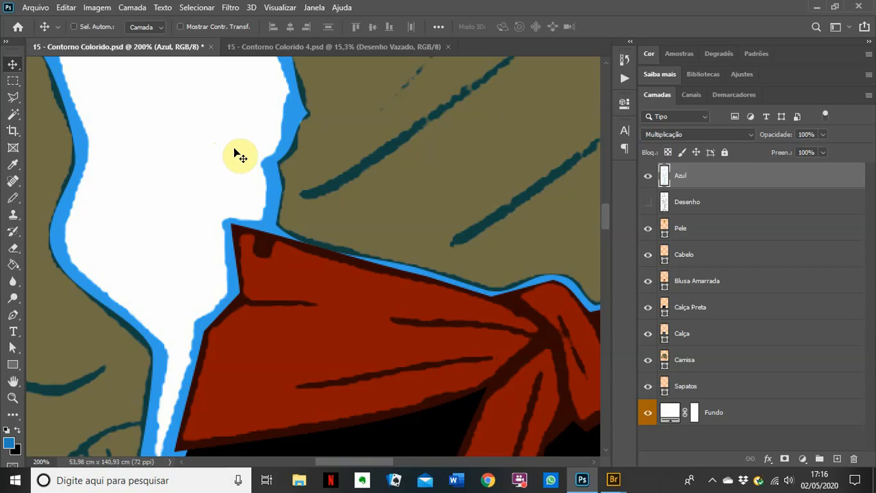
Step: Zoom back out over the legs, show the black Desenho lines again and hide Azul
ctrl+alt+click(288, 209)
ctrl+alt+click(287, 209)
ctrl+alt+click(287, 209)
ctrl+alt+click(287, 208)
ctrl+alt+click(287, 208)
ctrl+alt+click(287, 209)
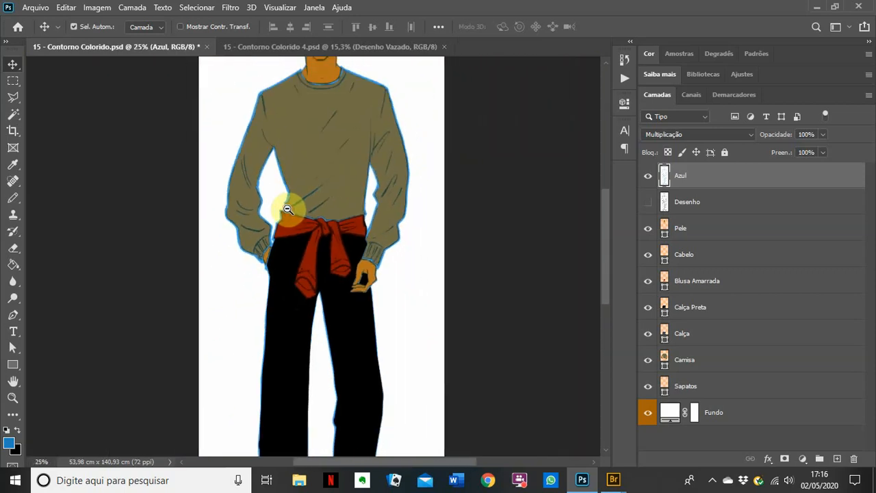
drag(303, 338, 285, 212)
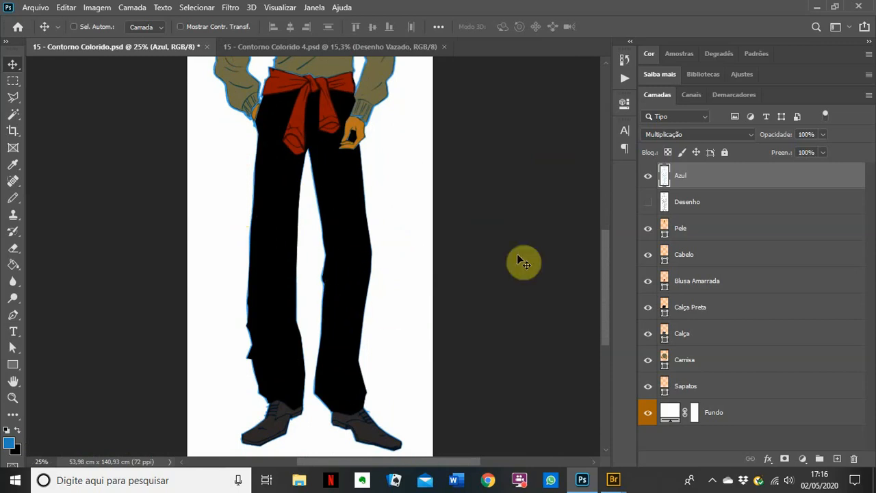
click(647, 202)
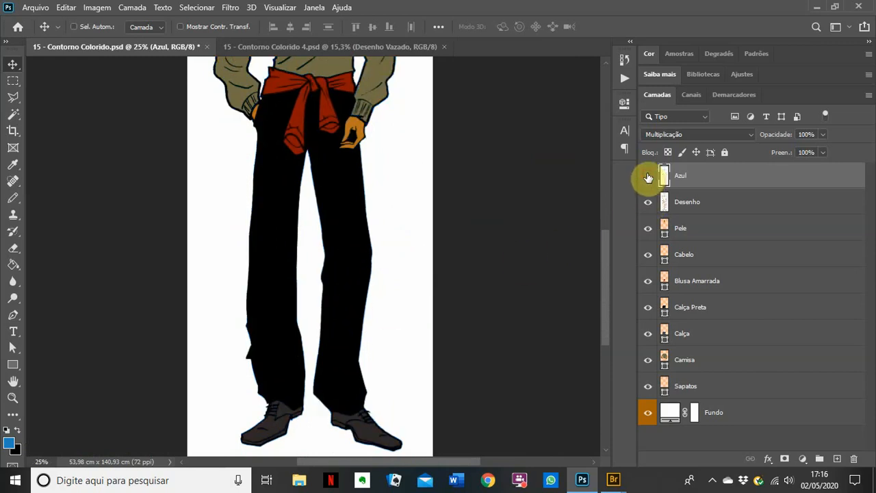
click(648, 176)
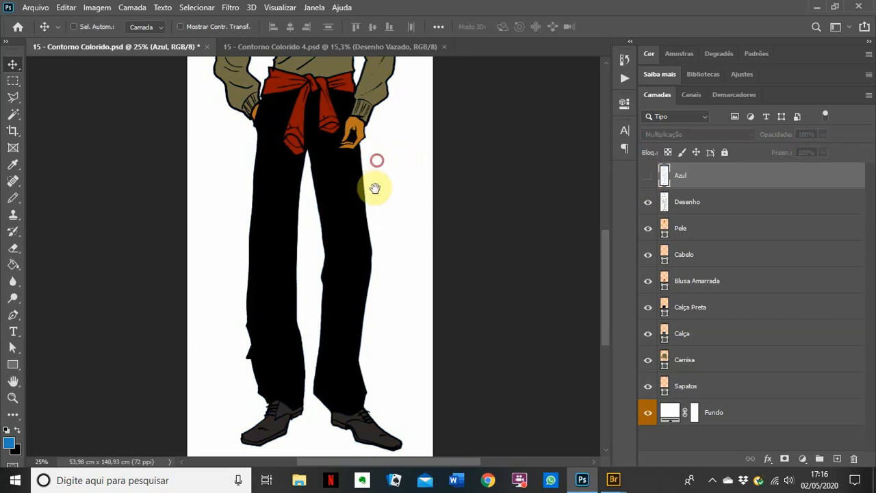
drag(375, 188, 383, 318)
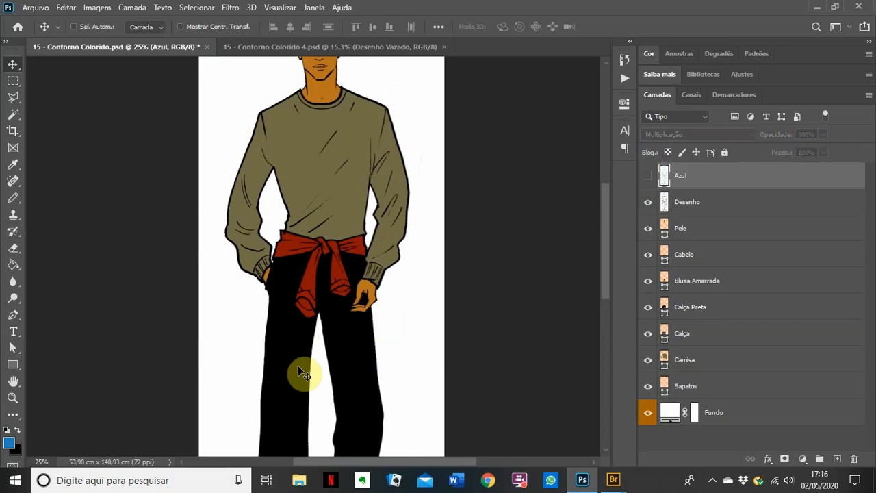
Step: Select the Desenho layer, toggle Azul's visibility, then hide Desenho to leave only flat colours
click(748, 206)
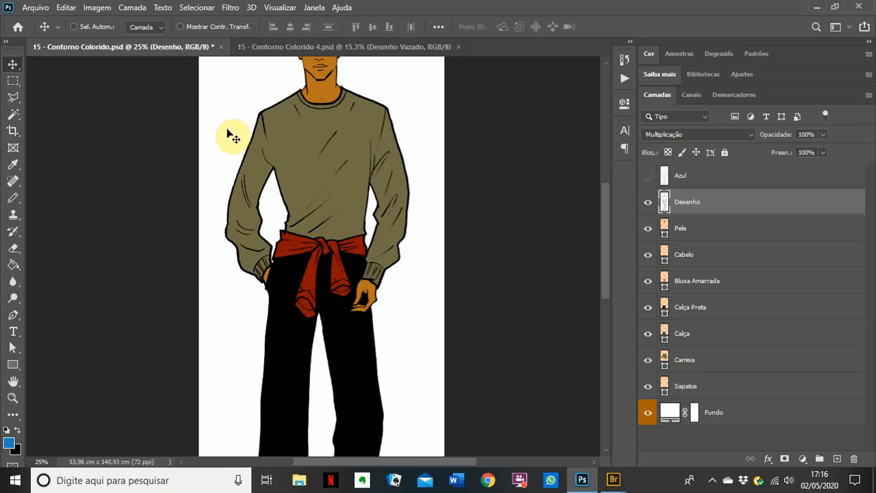
click(648, 176)
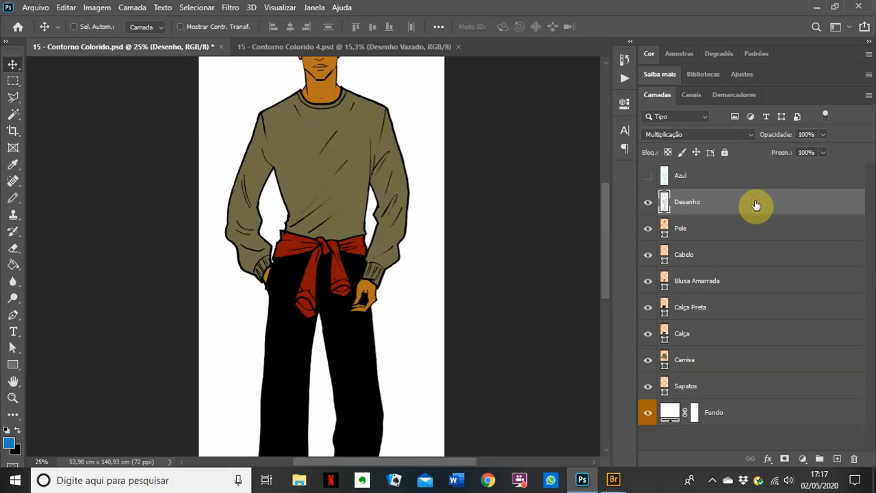
click(648, 203)
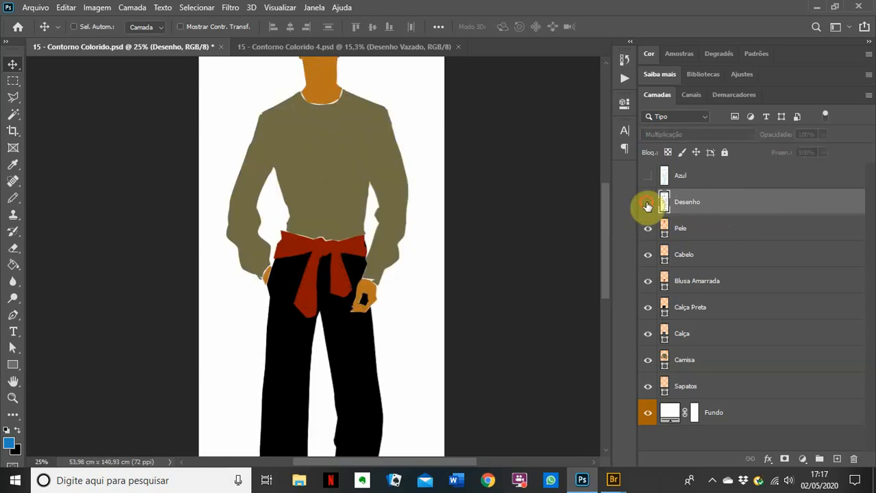
click(648, 203)
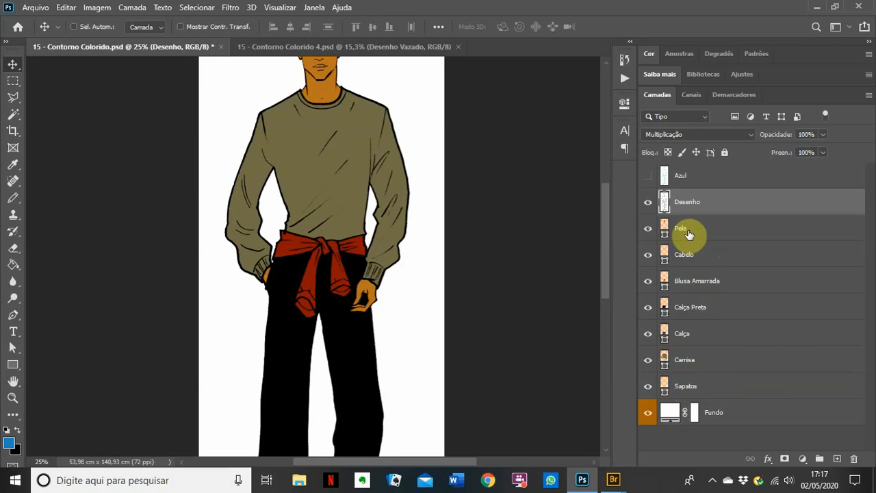
click(731, 252)
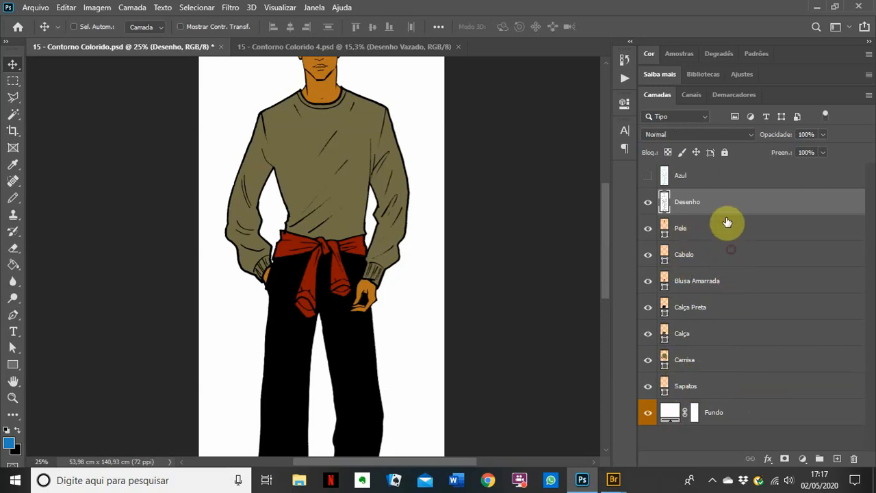
click(751, 291)
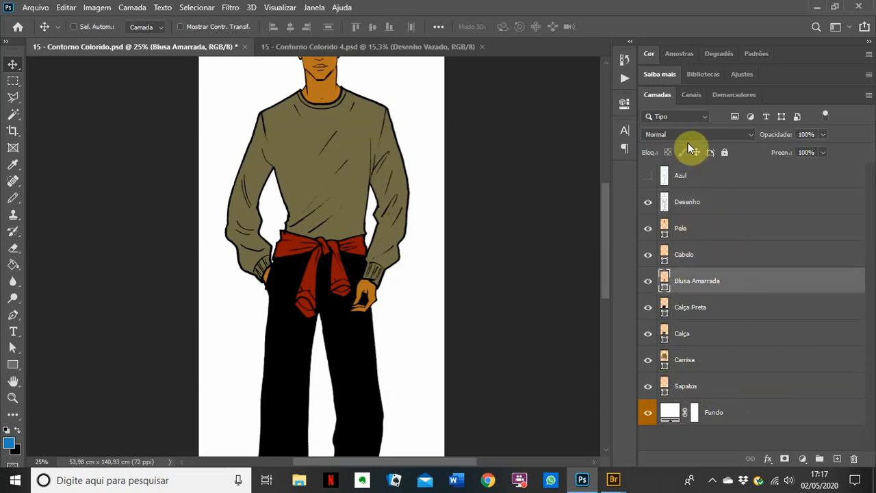
click(730, 208)
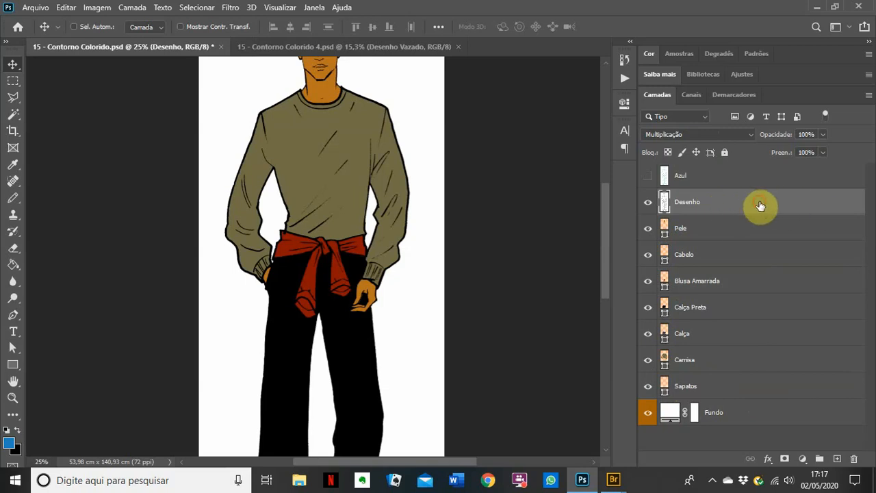
click(650, 205)
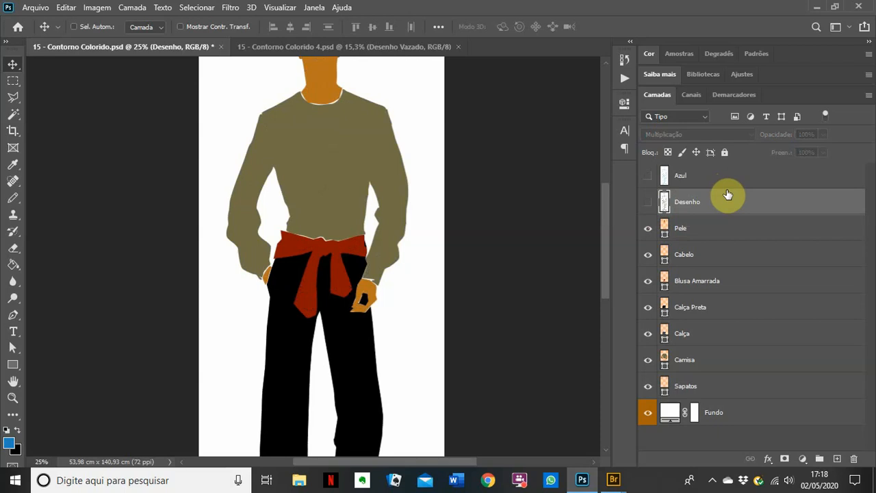
Step: Add a new layer Camada 1 and fill it with black using the Paint Bucket and default colours
click(837, 459)
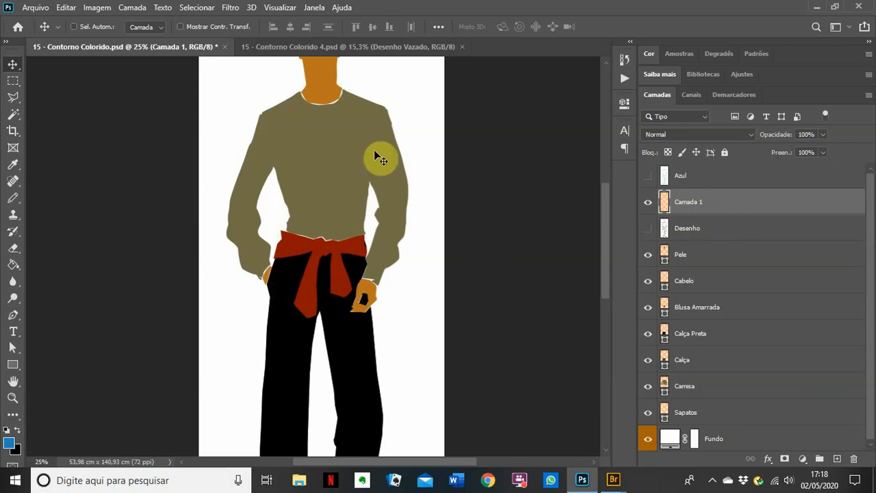
click(7, 431)
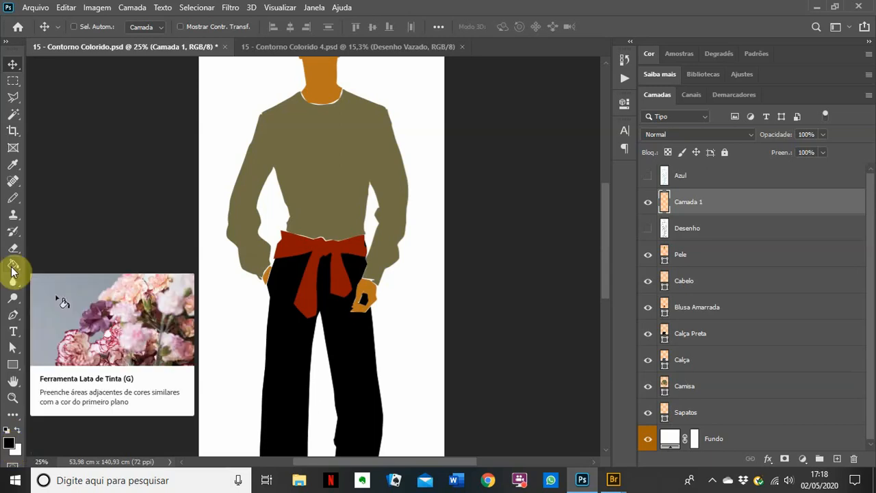
click(12, 268)
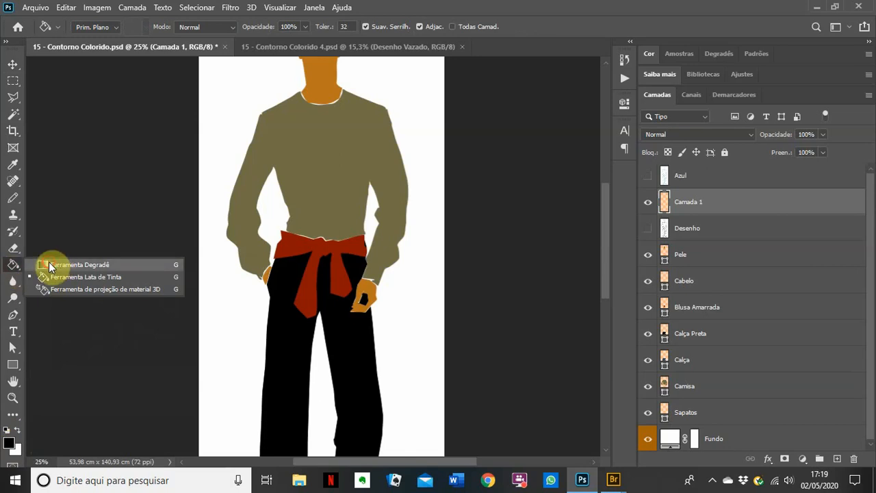
click(56, 265)
click(11, 268)
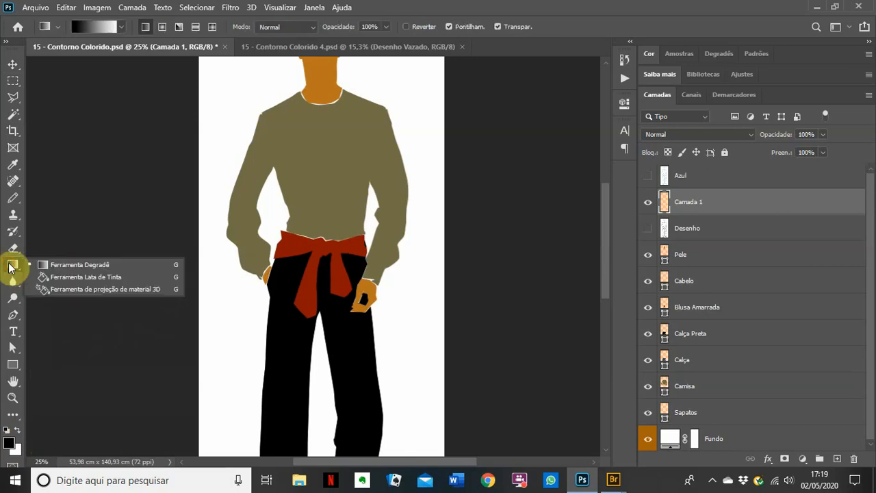
click(72, 277)
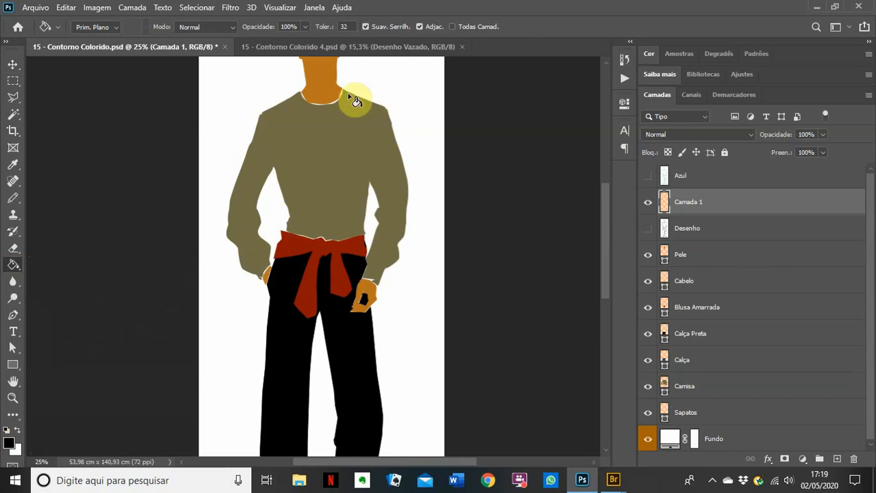
click(402, 137)
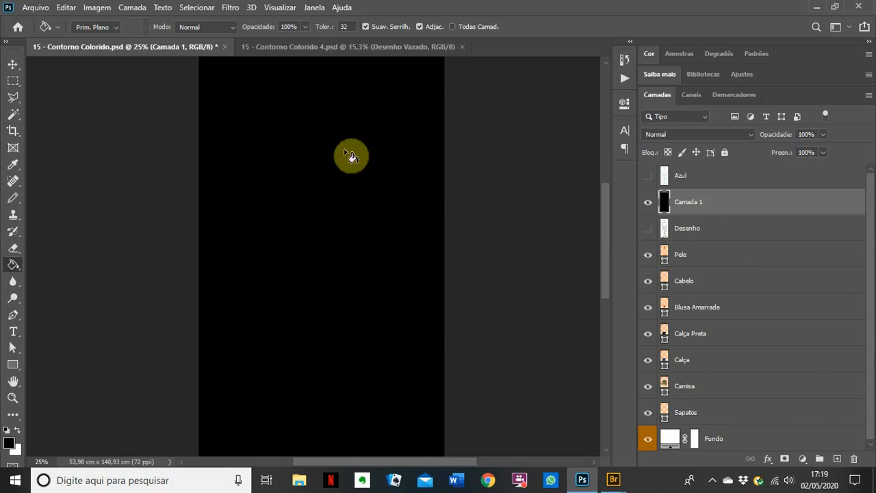
Step: Switch to the Move tool and add a white layer mask to Camada 1, leaving the mask targeted
click(12, 64)
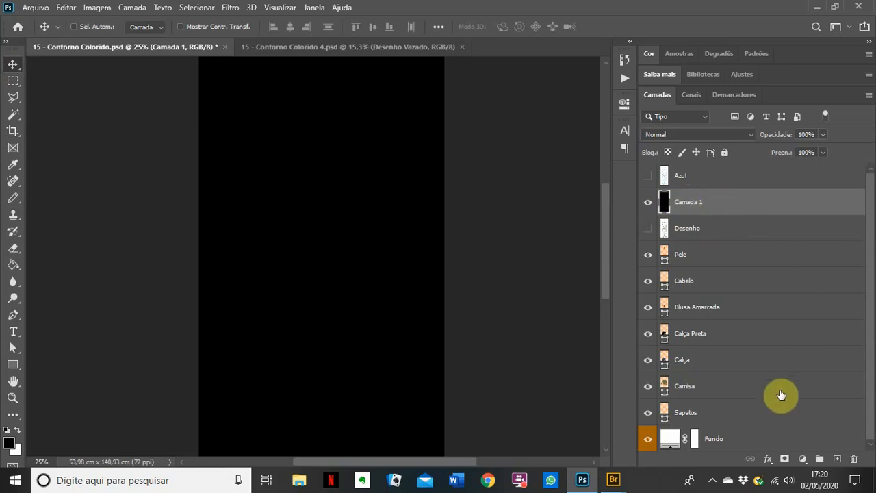
click(784, 460)
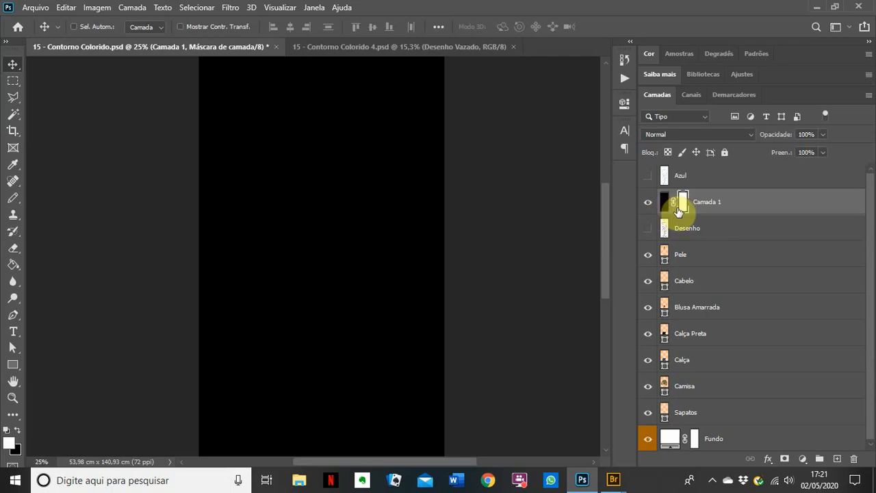
click(663, 203)
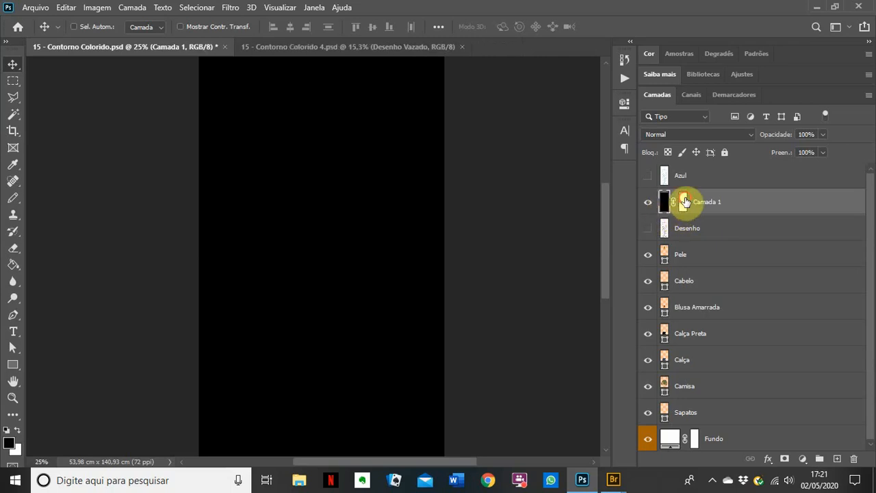
click(684, 201)
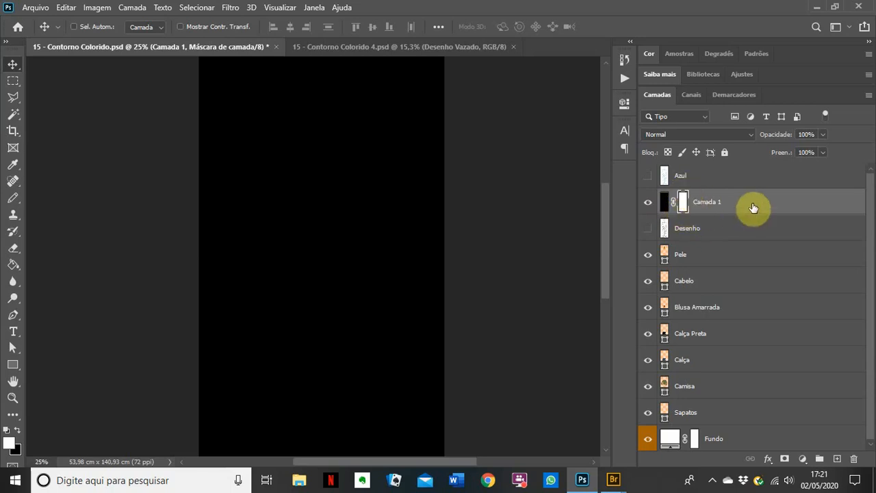
Step: Open Imagem > Aplicar Imagem, move the dialog off the figure, and list the Camada source layers
click(101, 9)
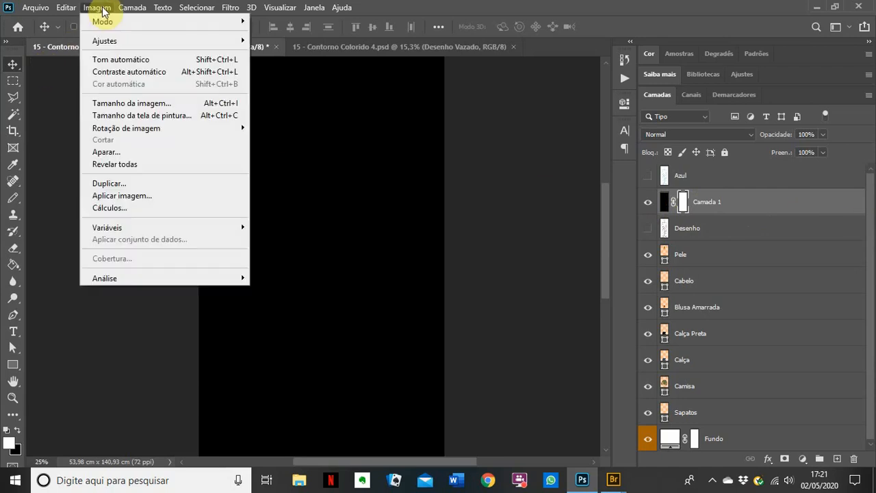
click(126, 195)
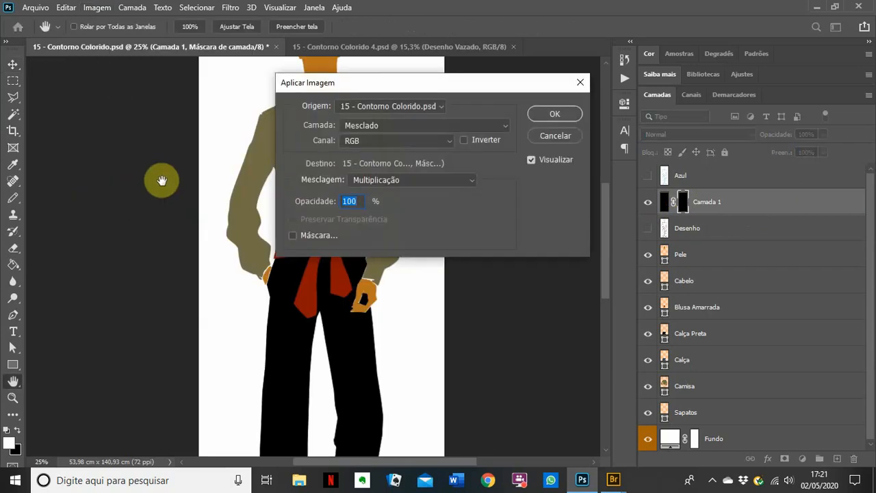
drag(416, 89, 561, 267)
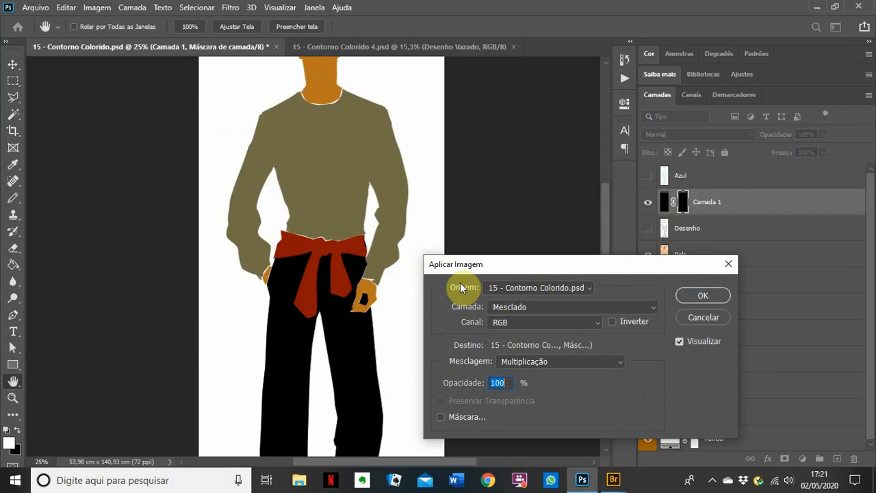
click(542, 306)
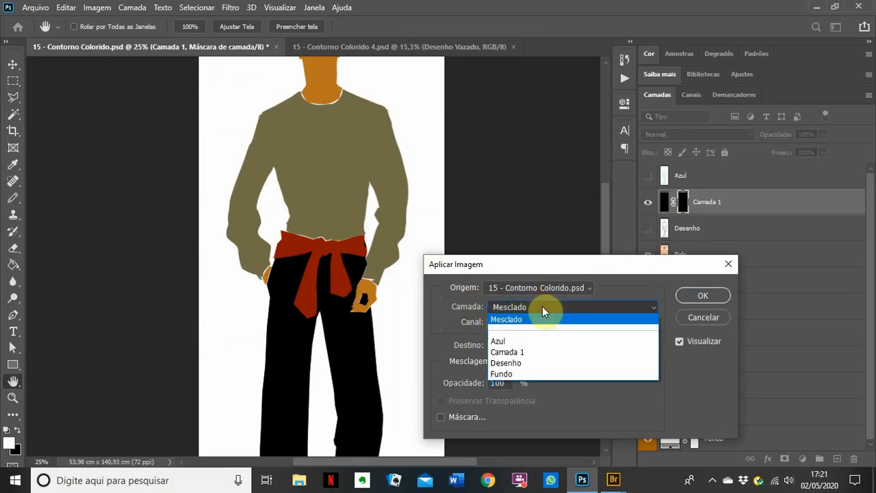
Step: Choose Desenho as the Aplicar Imagem source layer, previewing Inverter on and then off
click(522, 363)
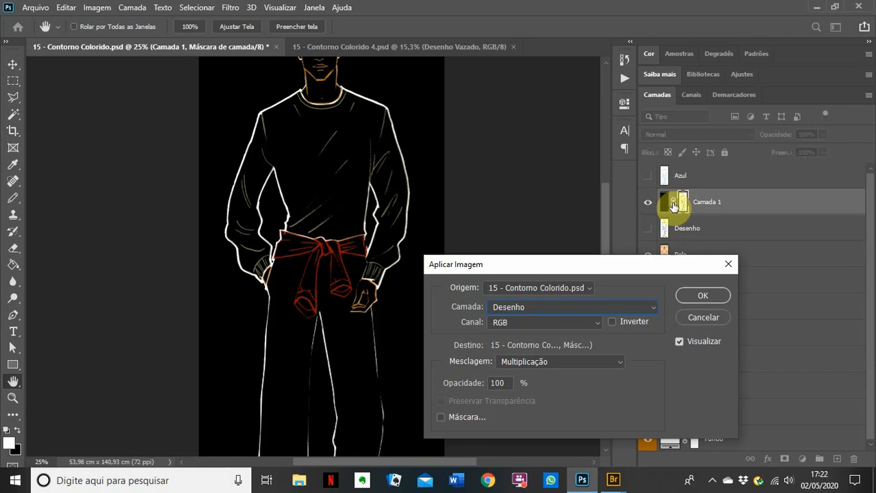
click(611, 321)
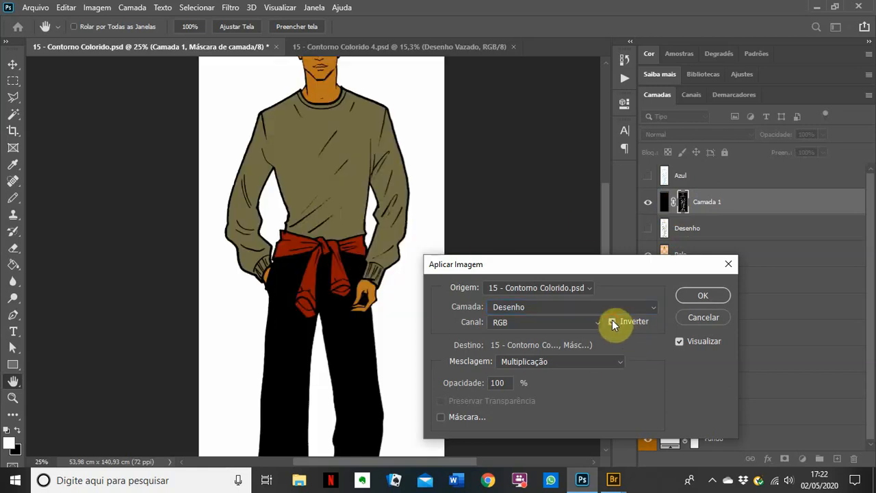
click(612, 320)
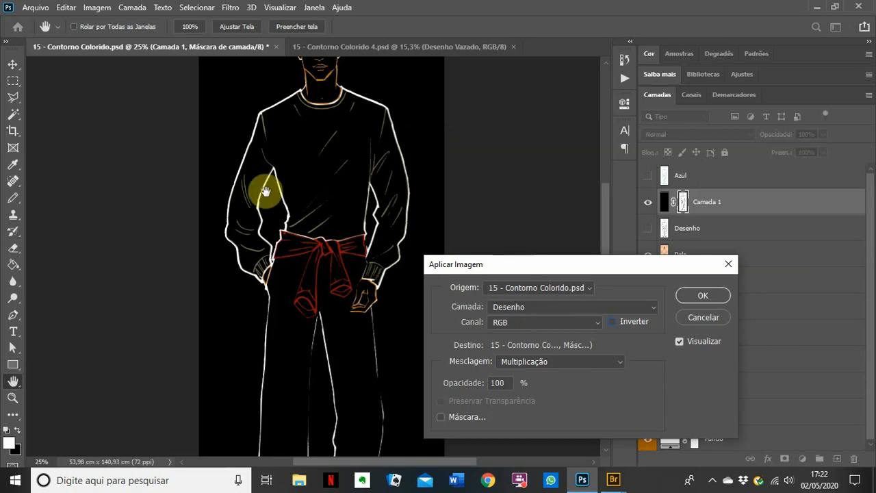
Step: Apply the Desenho image to Camada 1's mask, then invert the mask via Imagem > Ajustes > Inverter
click(715, 292)
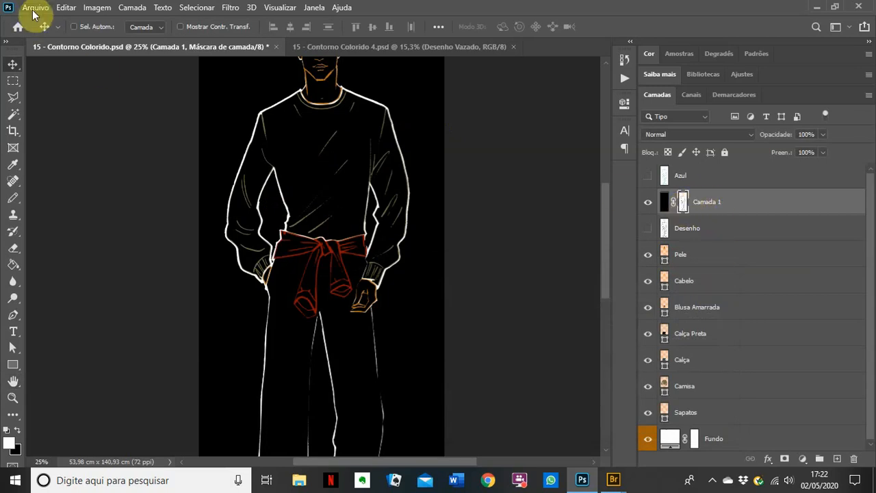
click(95, 9)
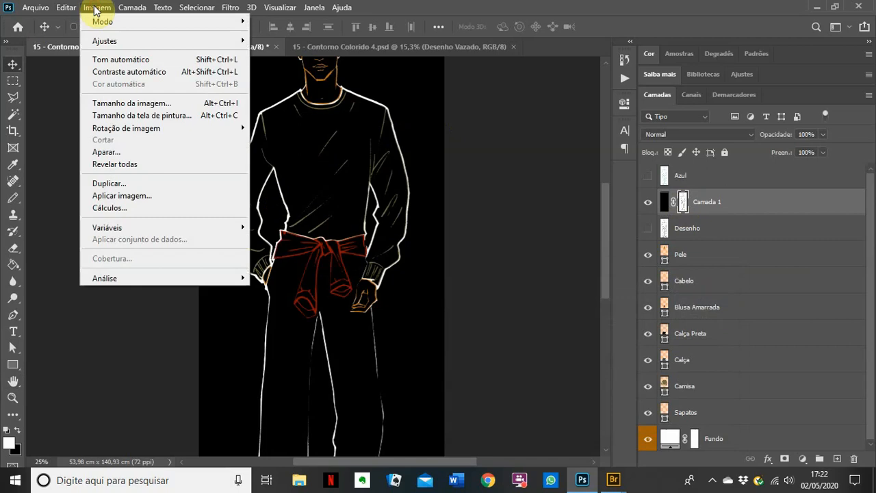
mouse_move(122, 40)
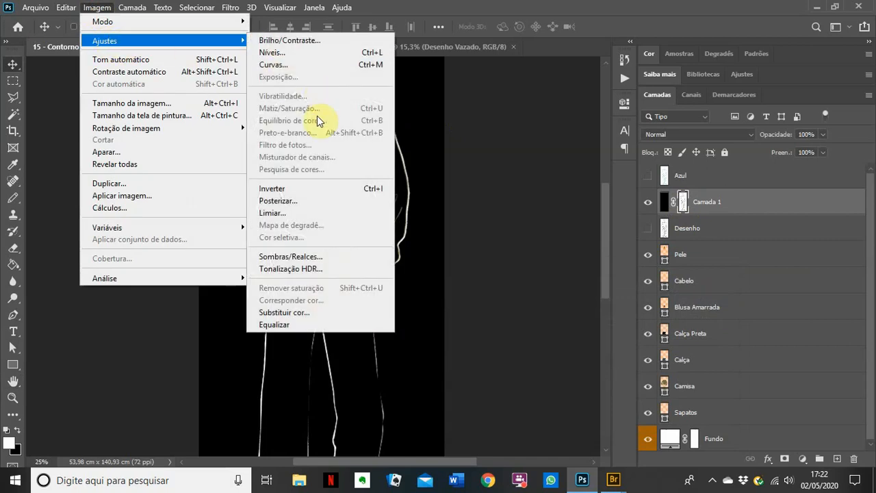
click(346, 189)
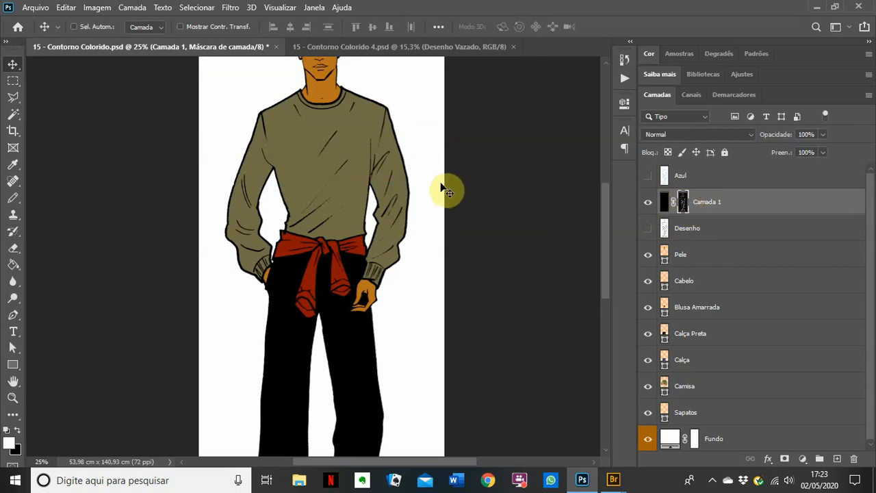
click(648, 226)
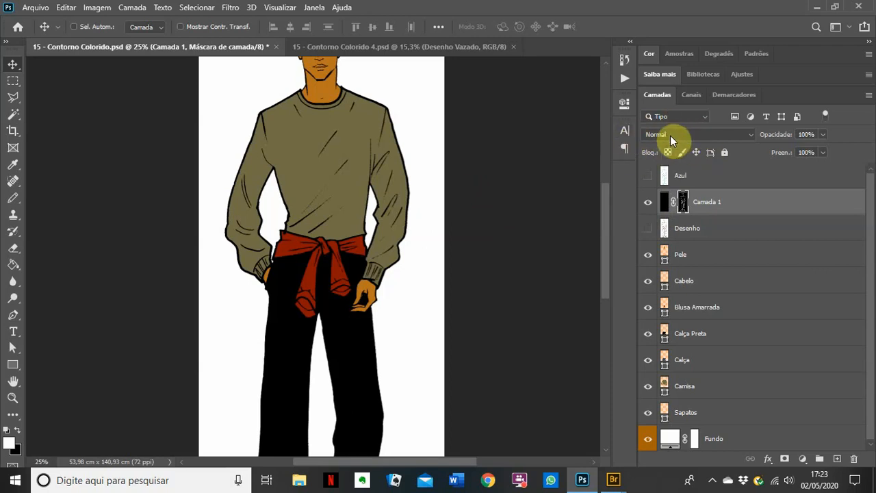
click(647, 438)
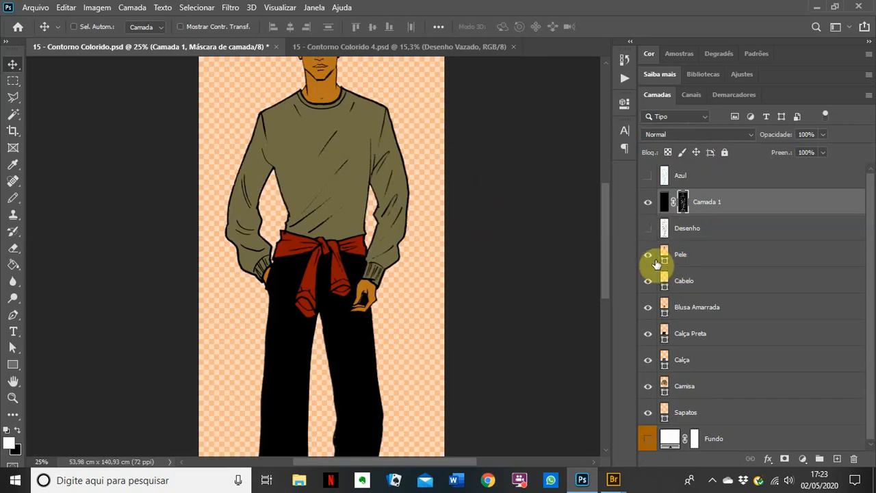
drag(648, 255, 648, 281)
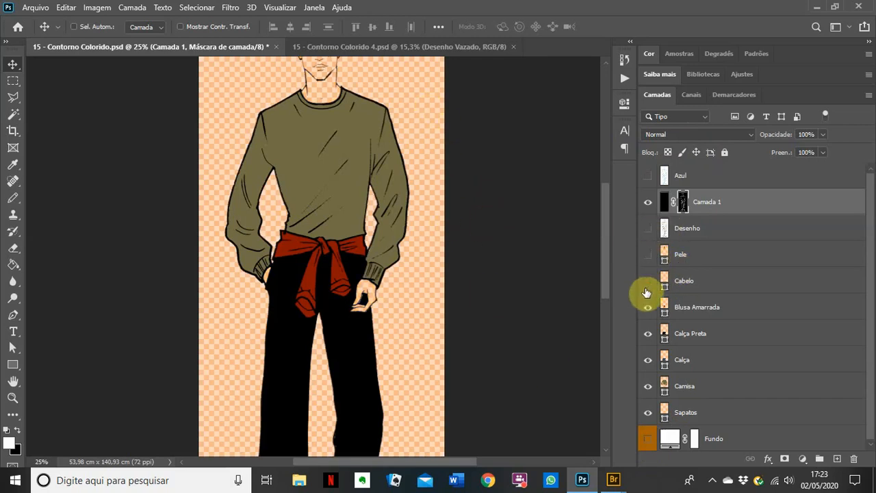
click(647, 311)
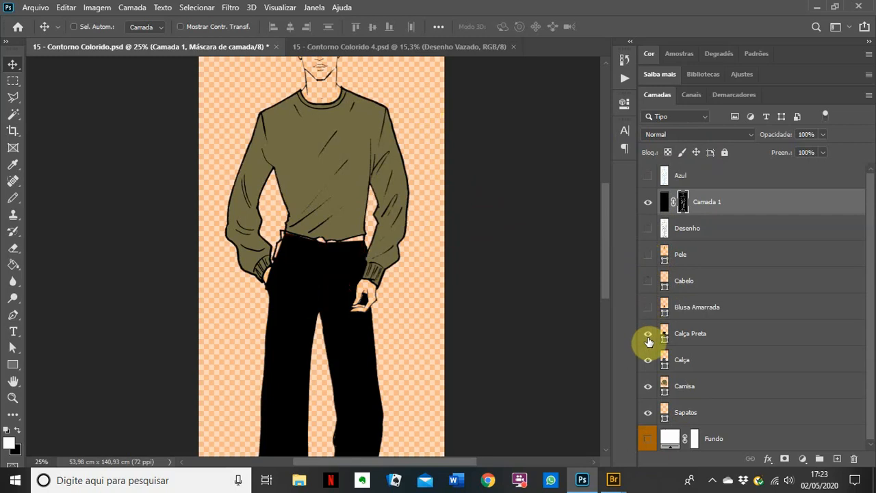
click(648, 335)
click(647, 360)
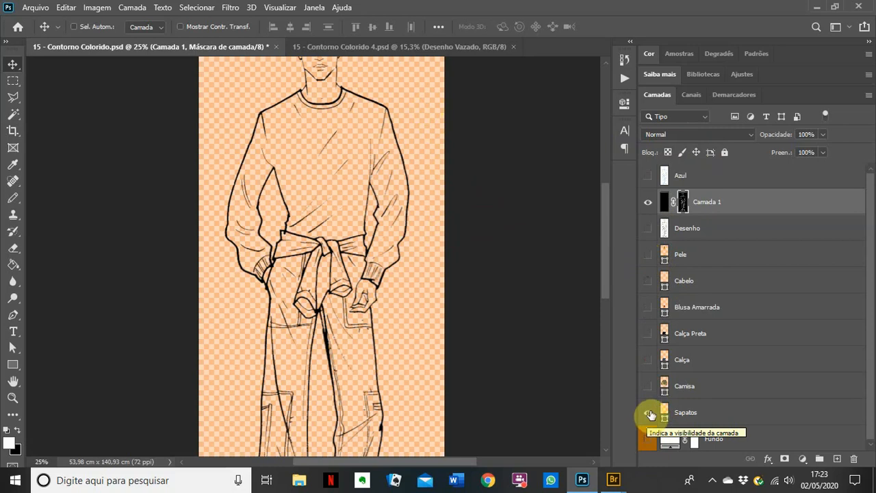
click(647, 385)
click(647, 359)
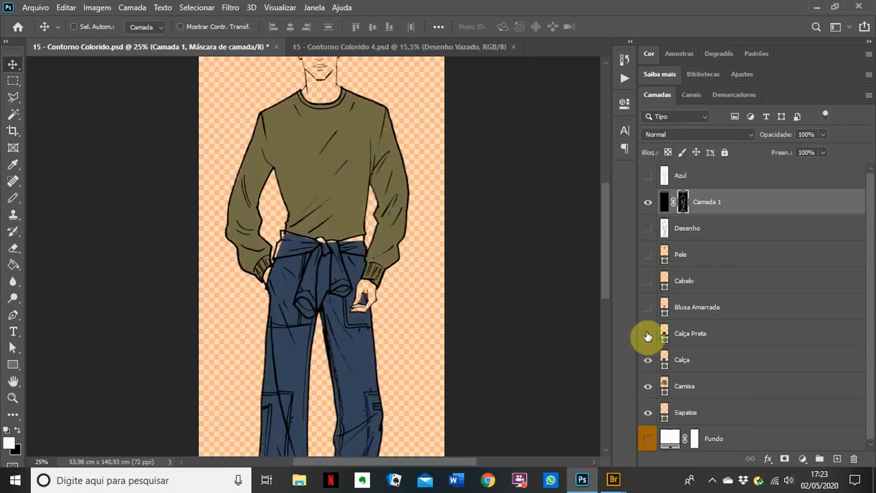
click(647, 333)
click(647, 306)
click(647, 281)
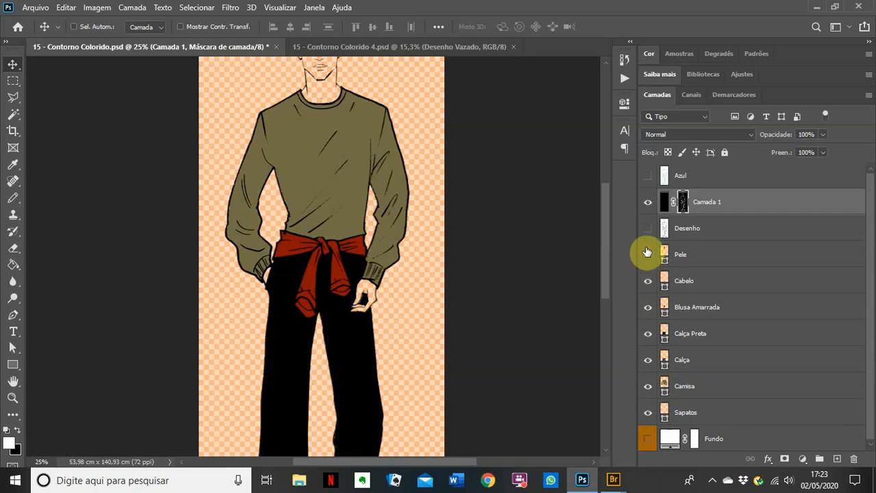
click(647, 254)
click(647, 228)
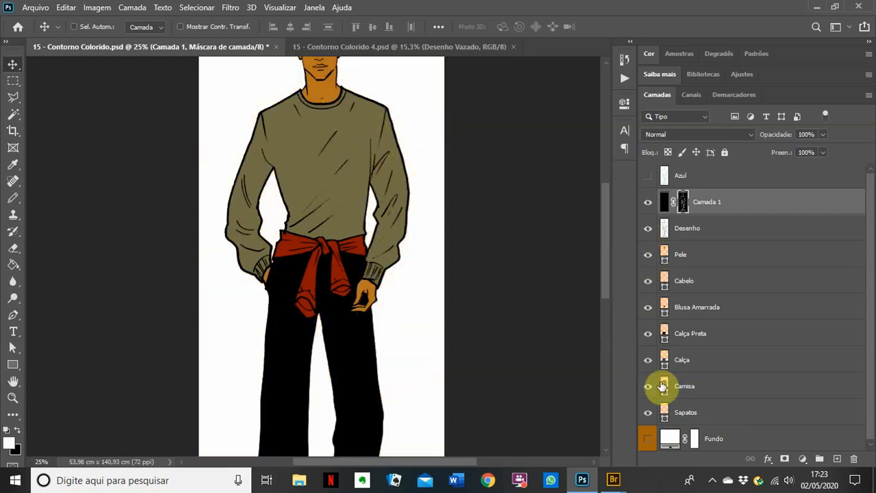
click(649, 439)
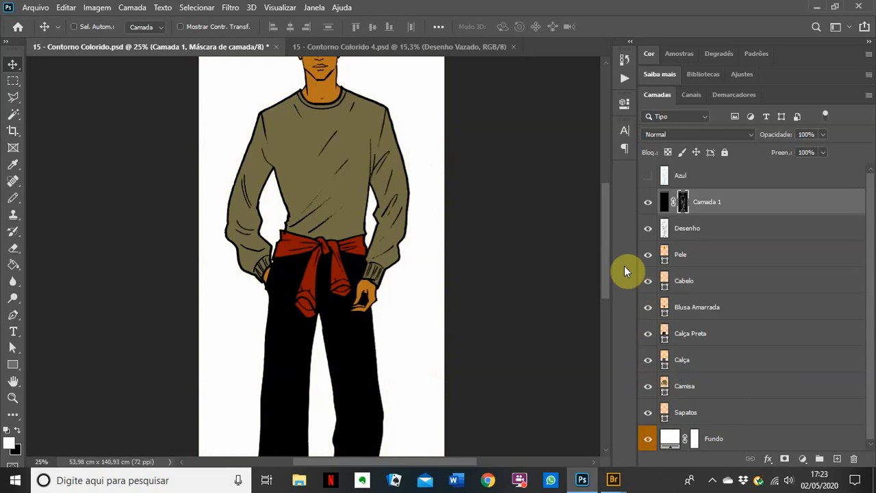
click(647, 227)
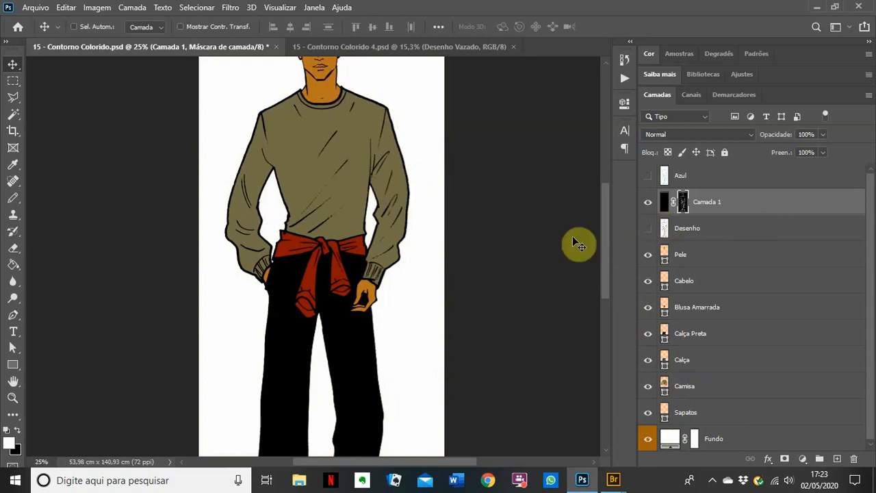
Step: Apply Camada 1's layer mask, hide the Fundo background, and zoom to the head and shoulders
right_click(683, 206)
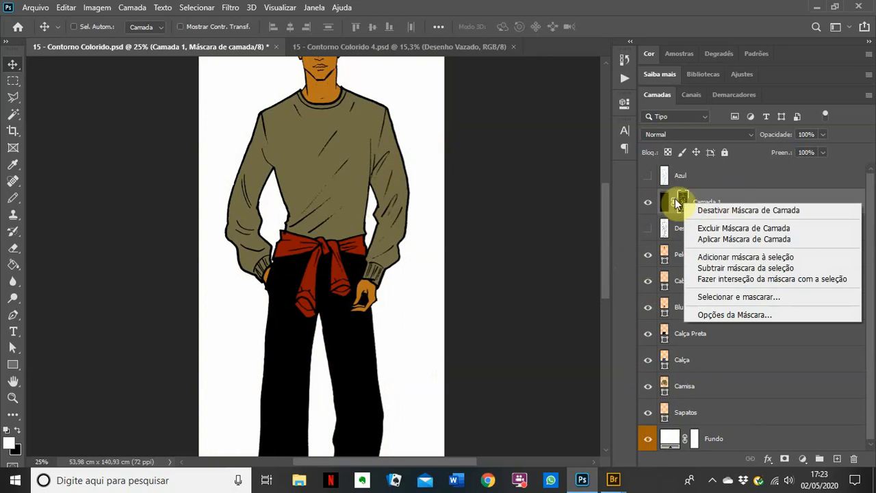
click(724, 238)
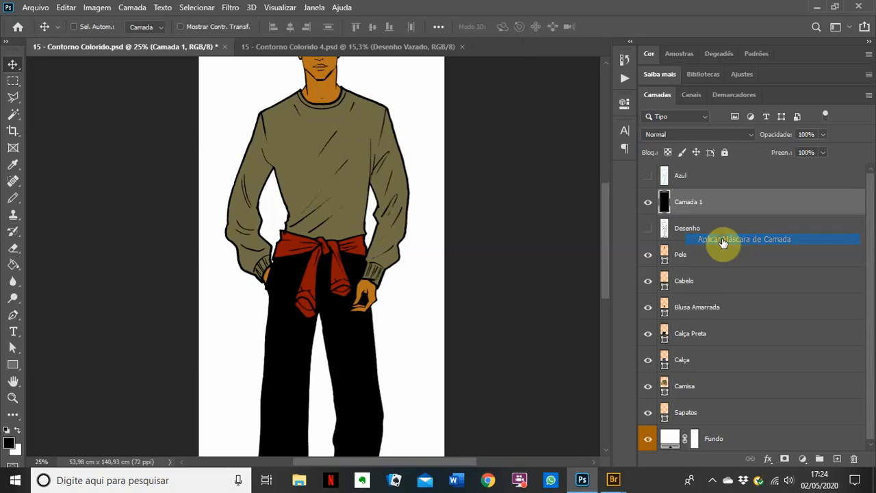
click(648, 439)
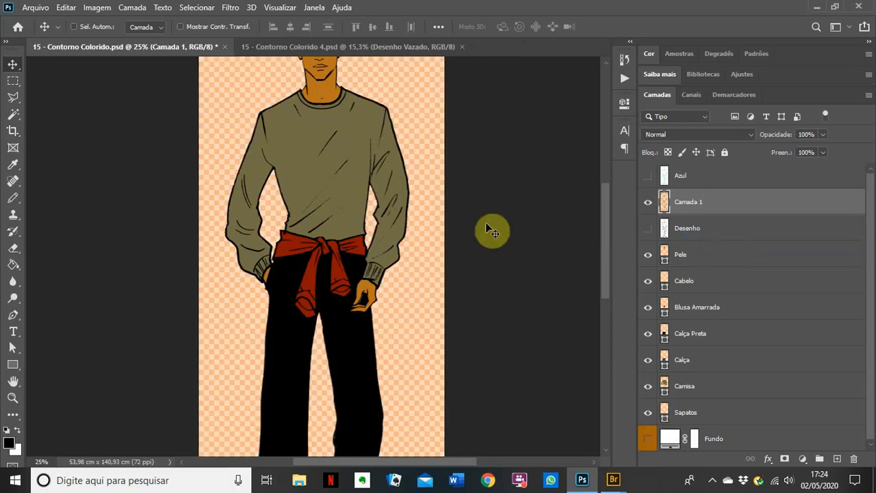
scroll(361, 127, up, 4)
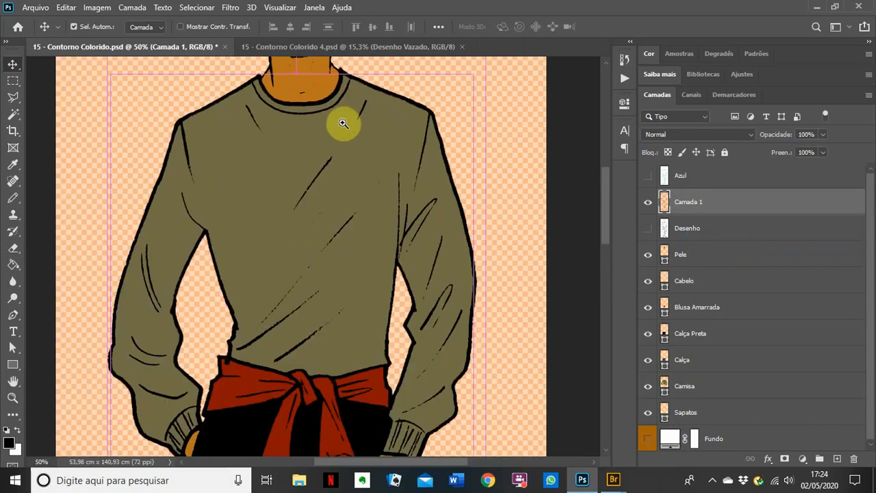
drag(342, 121, 377, 287)
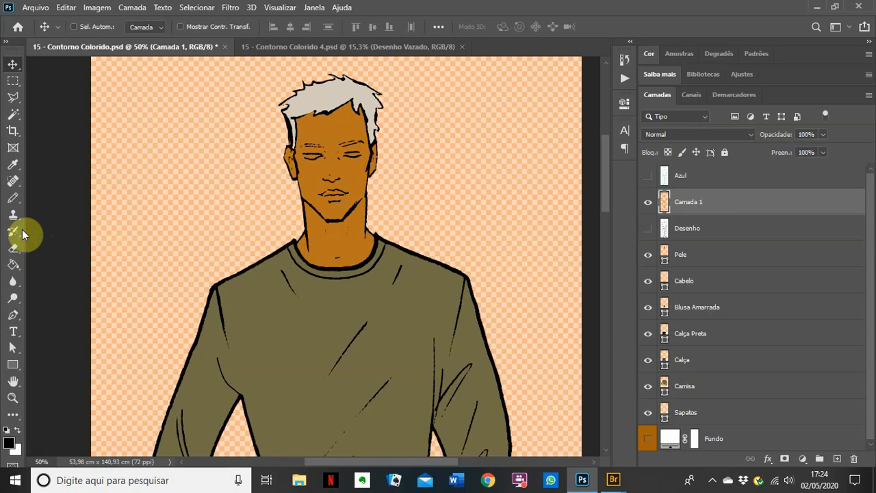
Step: Switch to the soft Brush tool and set it to 0% hardness at 125 px
click(13, 198)
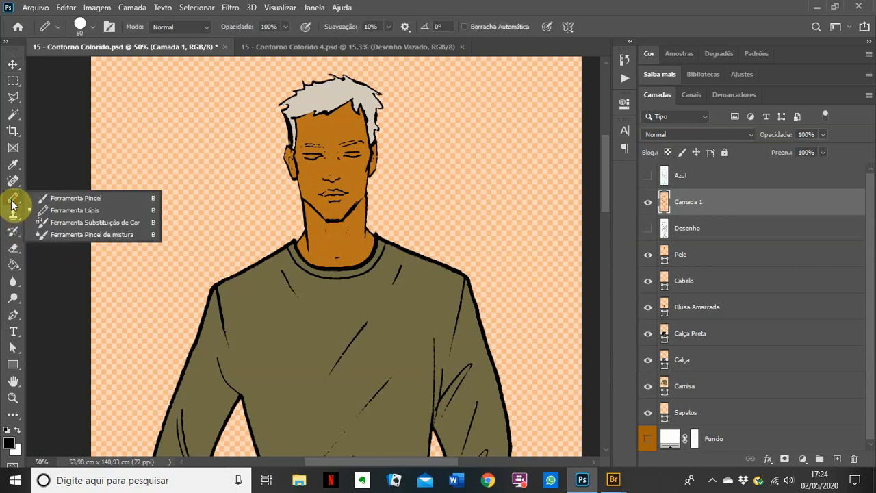
click(64, 196)
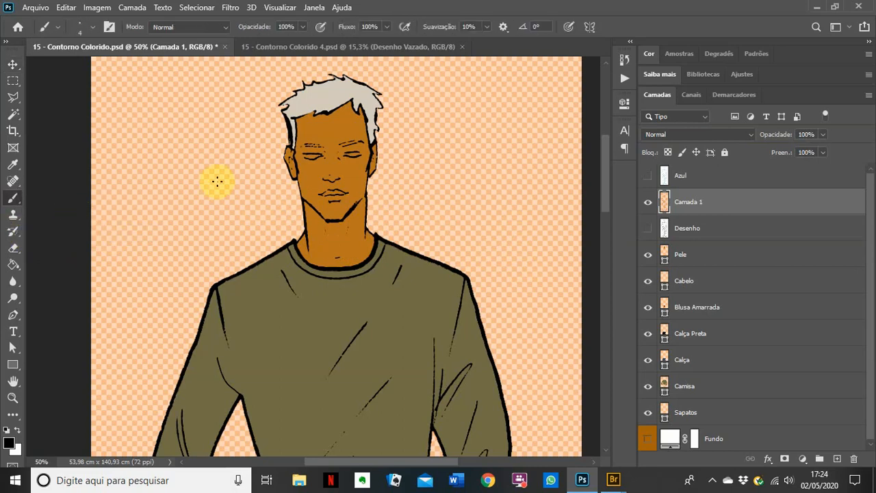
click(93, 29)
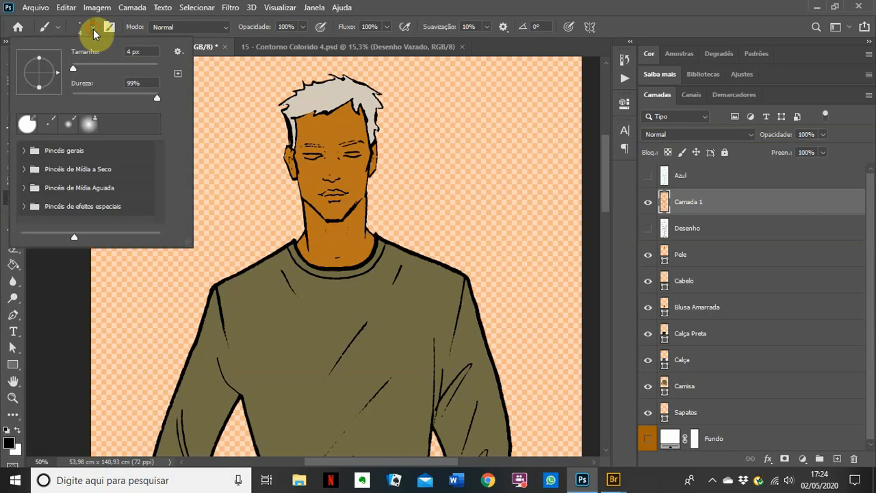
drag(83, 96, 115, 71)
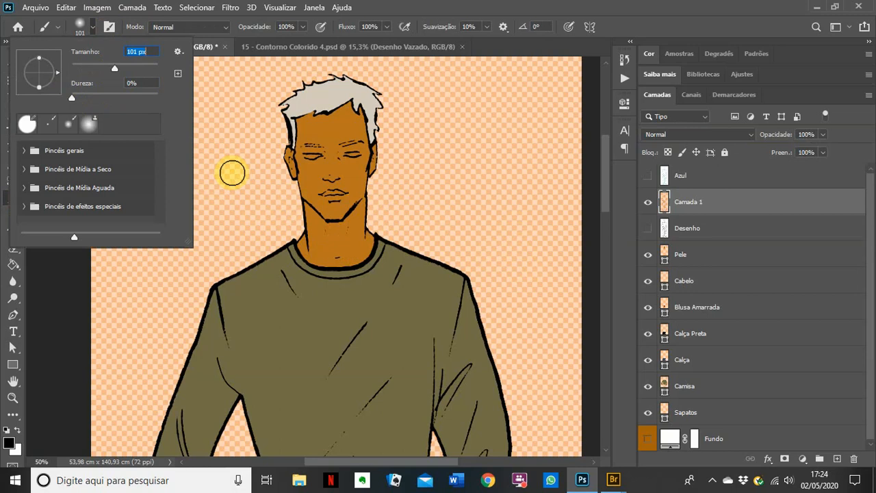
click(521, 10)
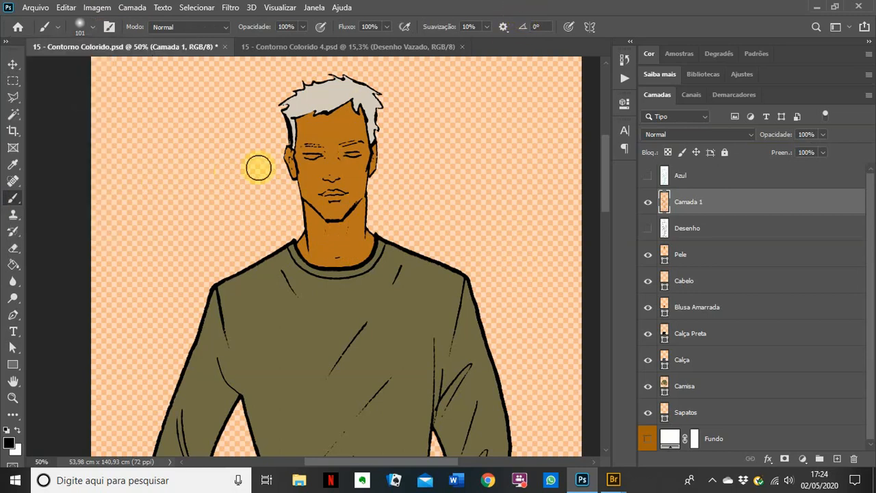
Step: Set the foreground colour to dark red a21616
click(9, 443)
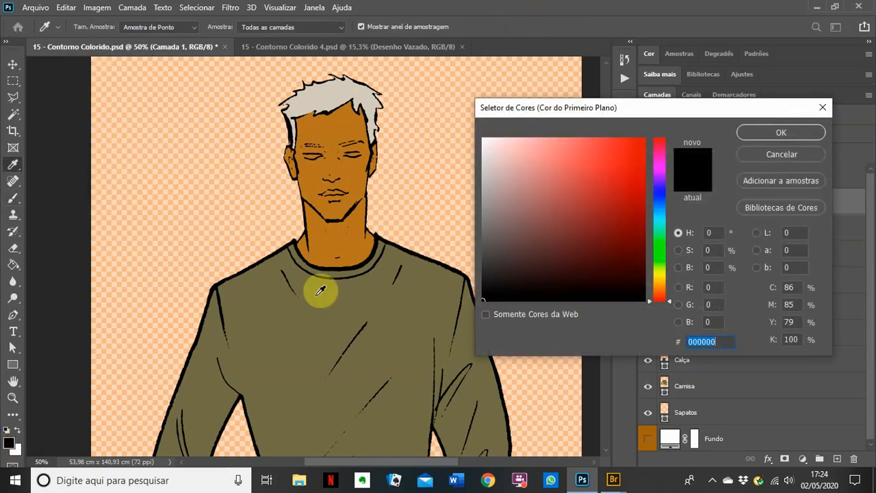
click(623, 197)
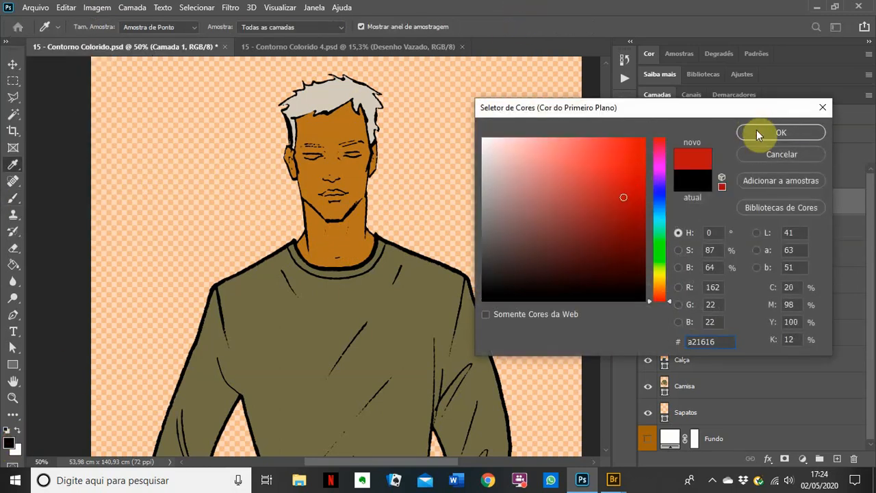
click(756, 131)
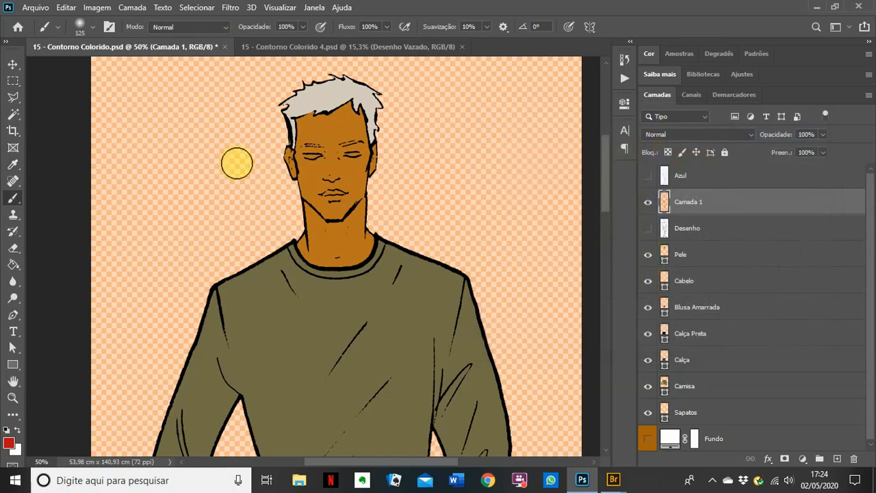
Step: Enlarge the brush to 250 px, then paint and undo a red test stroke across the face
key(bracketright)
key(bracketright)
key(bracketright)
key(bracketright)
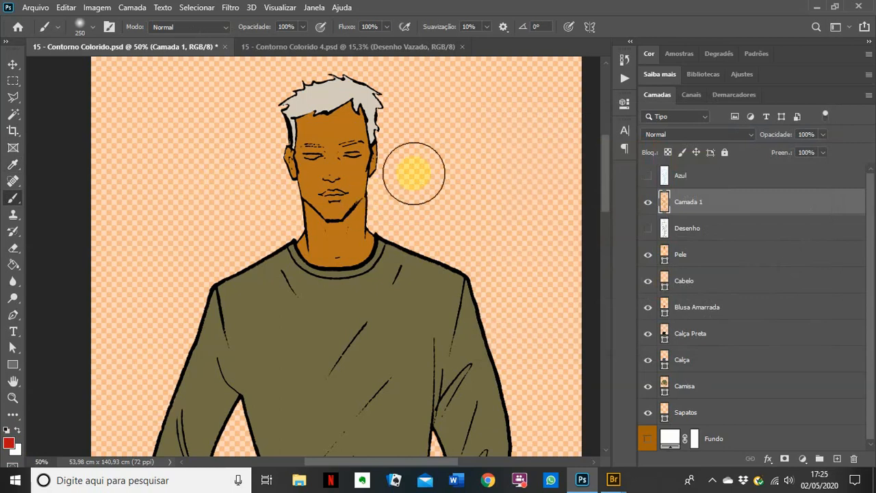
mouse_move(195, 165)
mouse_down()
mouse_move(352, 192)
mouse_move(465, 160)
mouse_up()
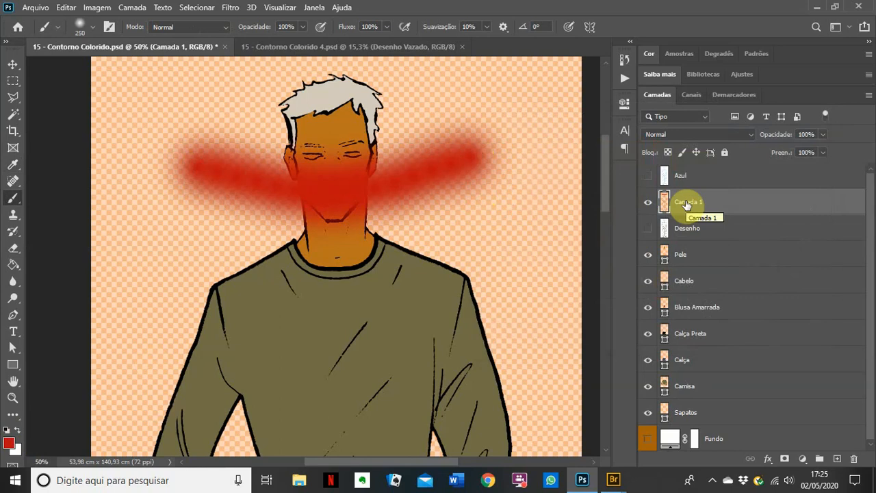
key(ctrl+z)
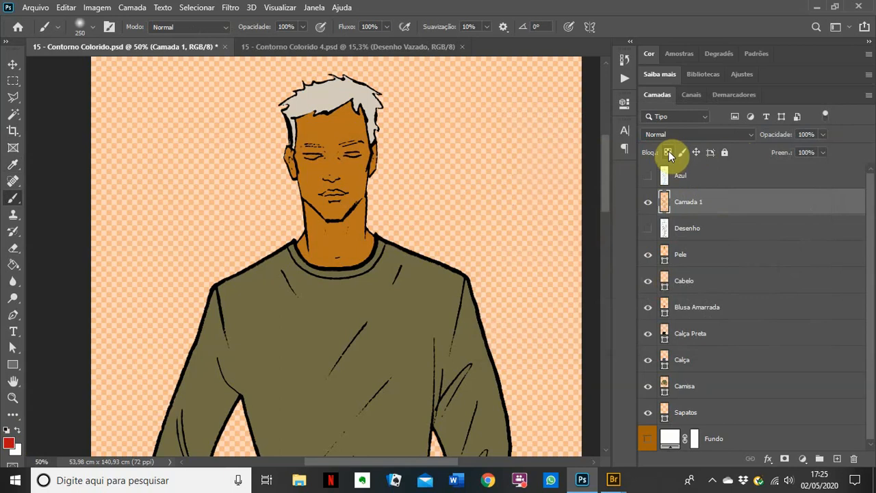
Step: Lock Camada 1's transparent pixels, then test red strokes on the neck and collar lines and undo them
click(669, 153)
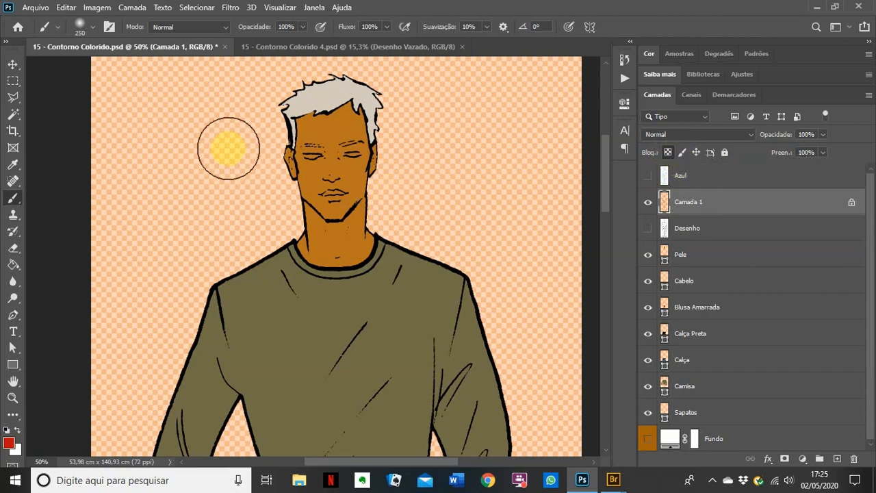
mouse_move(231, 152)
mouse_down()
mouse_move(322, 209)
mouse_move(417, 243)
mouse_move(505, 252)
mouse_up()
click(384, 207)
mouse_move(384, 208)
mouse_down()
mouse_move(354, 234)
mouse_move(440, 250)
mouse_move(293, 214)
mouse_move(405, 221)
mouse_move(365, 239)
mouse_move(355, 205)
mouse_move(323, 225)
mouse_move(450, 219)
mouse_up()
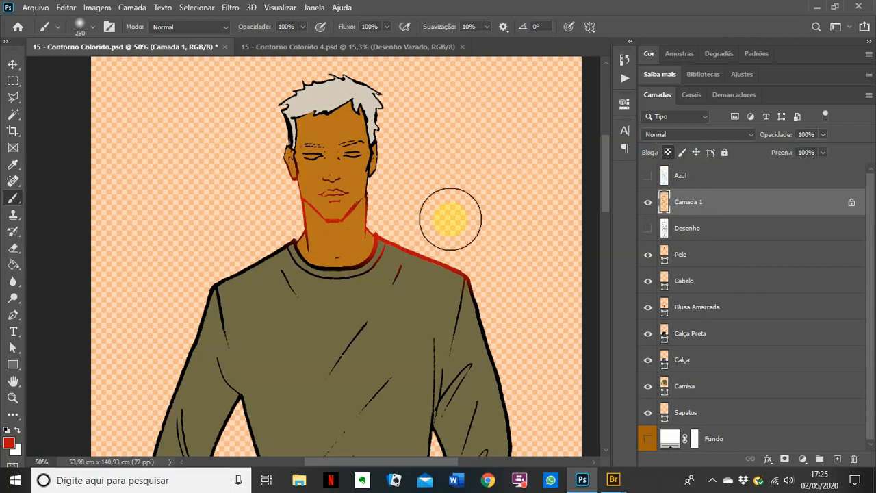
key(ctrl+z)
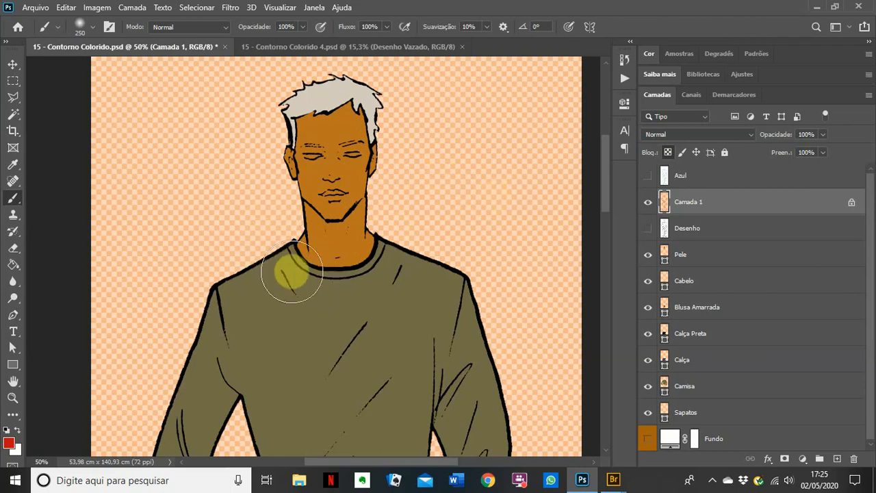
mouse_move(245, 222)
mouse_down()
mouse_move(314, 265)
mouse_move(352, 266)
mouse_move(475, 227)
mouse_move(445, 265)
mouse_up()
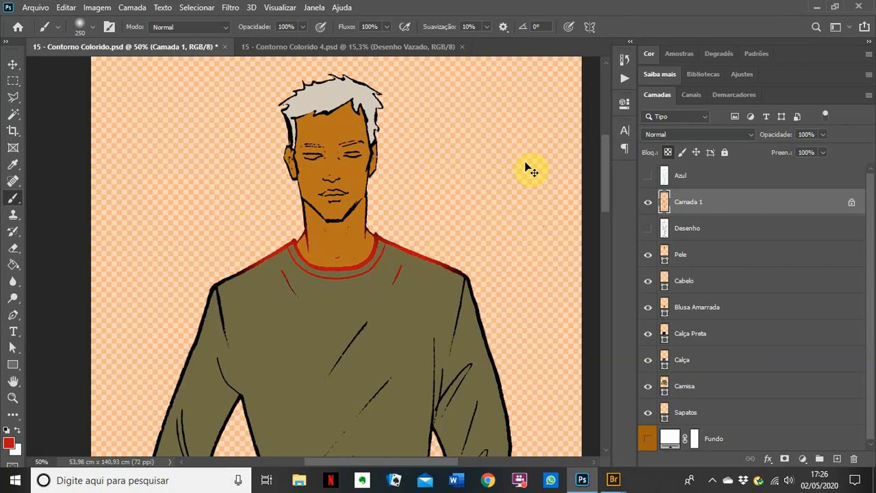
key(ctrl+z)
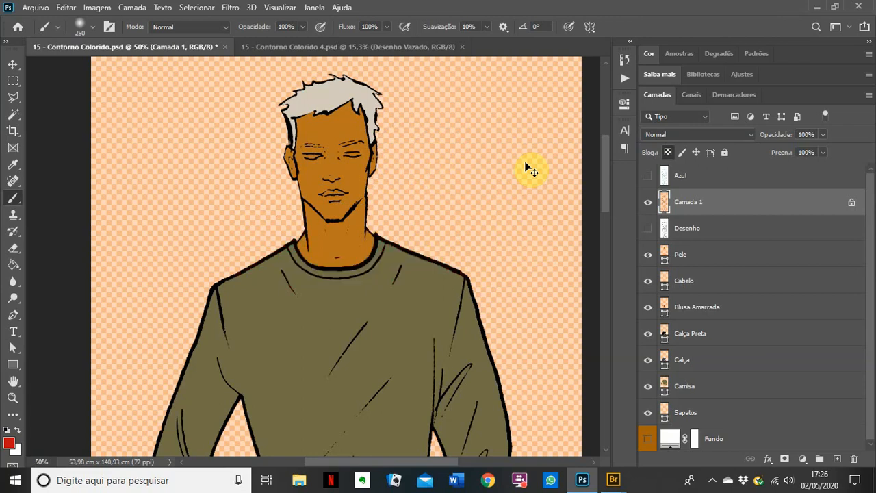
Step: Switch to the Pencil tool and undo a red test stroke on the collar
right_click(9, 201)
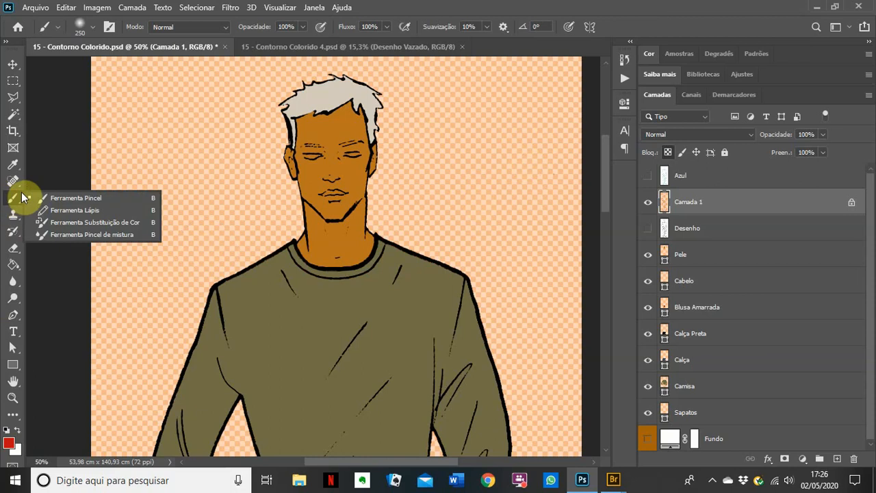
click(66, 210)
mouse_move(274, 254)
mouse_down()
mouse_move(301, 264)
mouse_move(432, 247)
mouse_move(485, 223)
mouse_up()
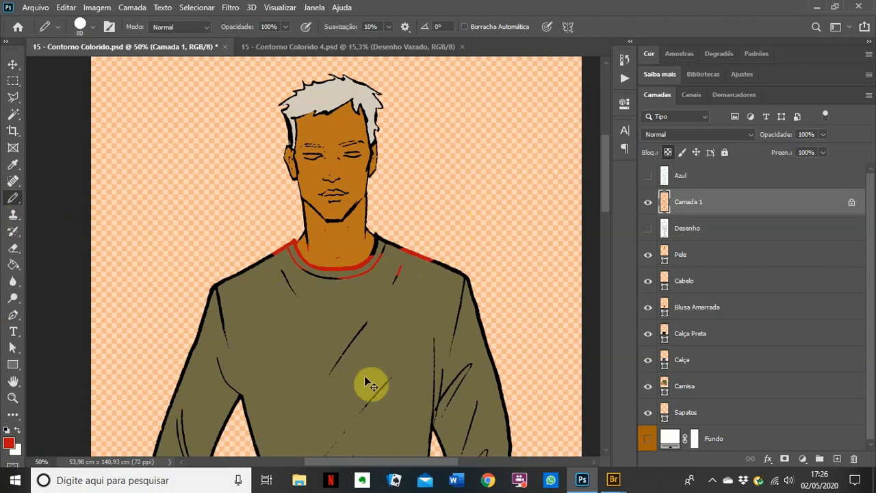
key(ctrl+z)
Step: Bring the trousers into view, test red pencil marks on the left leg, then undo them
drag(311, 396, 305, 110)
drag(319, 435, 305, 235)
drag(319, 346, 355, 196)
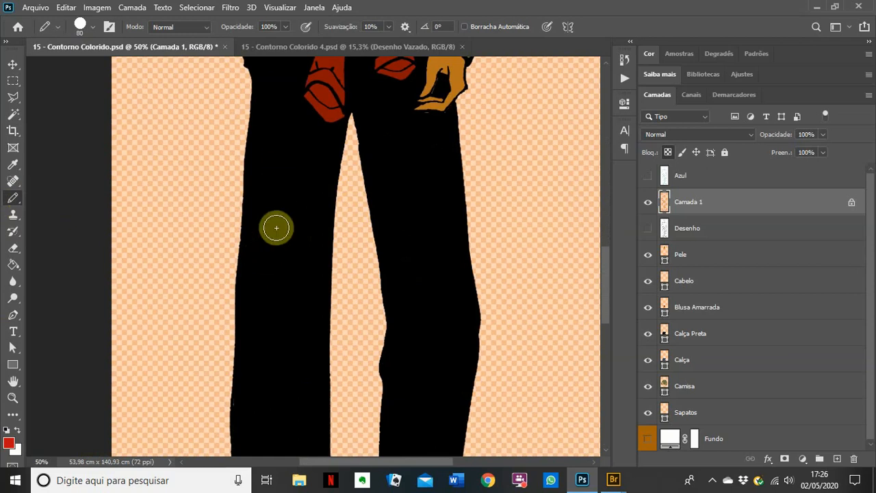
drag(264, 226, 299, 359)
drag(333, 213, 329, 314)
drag(326, 211, 320, 327)
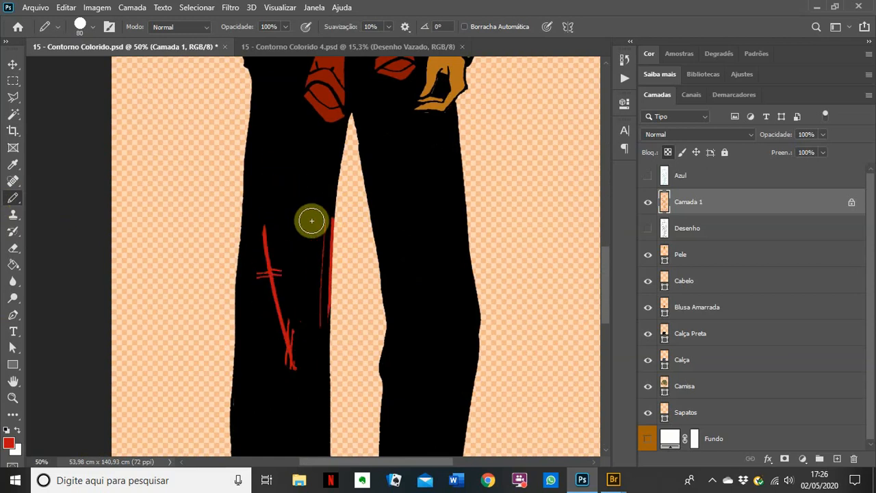
drag(239, 274, 273, 275)
drag(241, 240, 237, 352)
drag(255, 327, 250, 381)
drag(267, 381, 277, 407)
drag(283, 390, 280, 406)
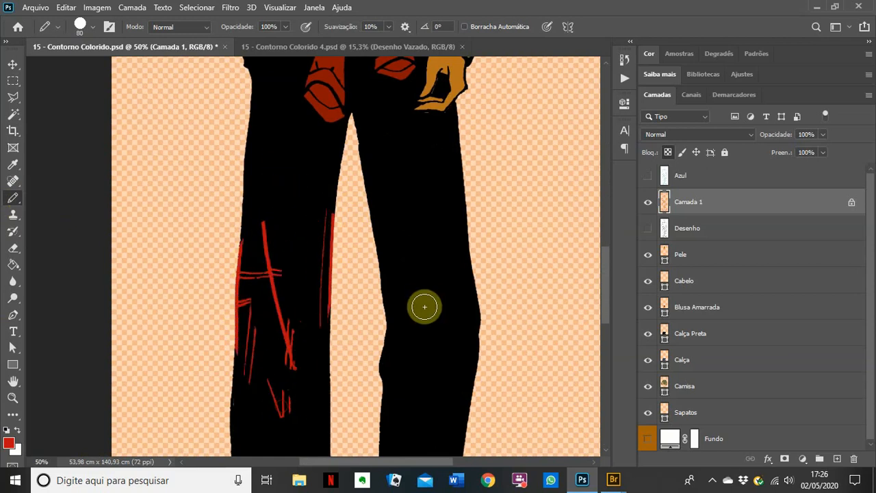
key(ctrl+z)
key(ctrl+z)
key(ctrl+z)
key(ctrl+z)
key(ctrl+z)
key(ctrl+z)
key(ctrl+z)
key(ctrl+z)
key(ctrl+z)
key(ctrl+z)
key(ctrl+z)
key(ctrl+z)
key(ctrl+z)
key(ctrl+z)
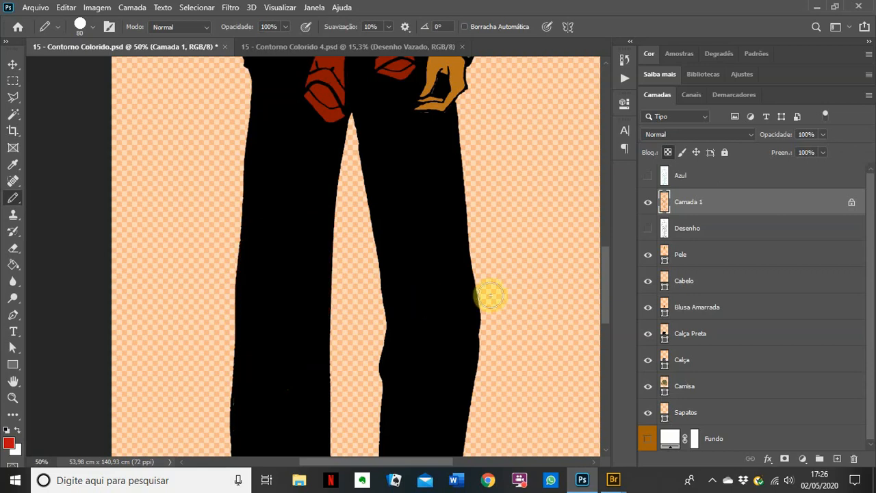
Step: Hide the Calça Preta trouser fill and zoom in to 100% on the jeans' left leg
click(648, 336)
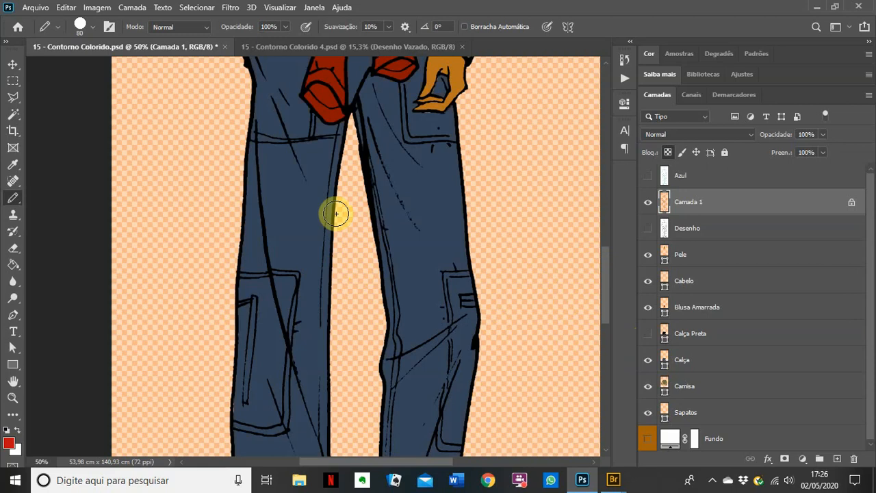
scroll(342, 328, up, 5)
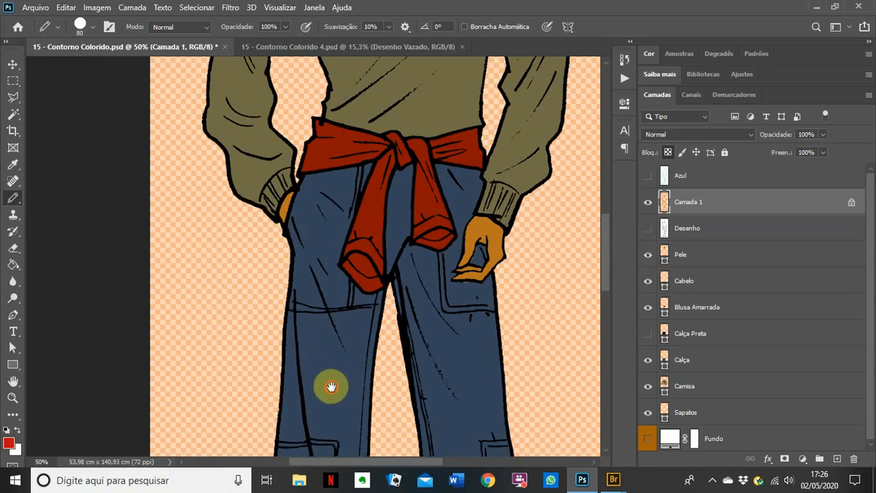
drag(332, 385, 319, 297)
ctrl+click(325, 278)
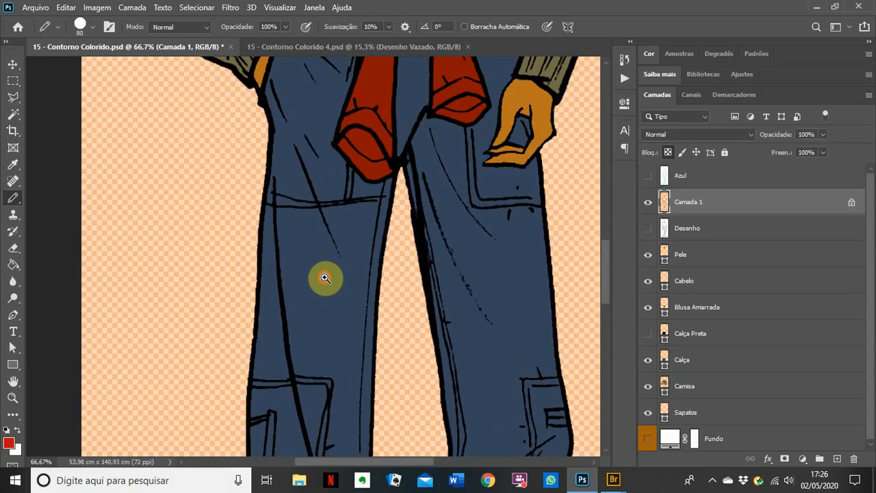
ctrl+click(325, 278)
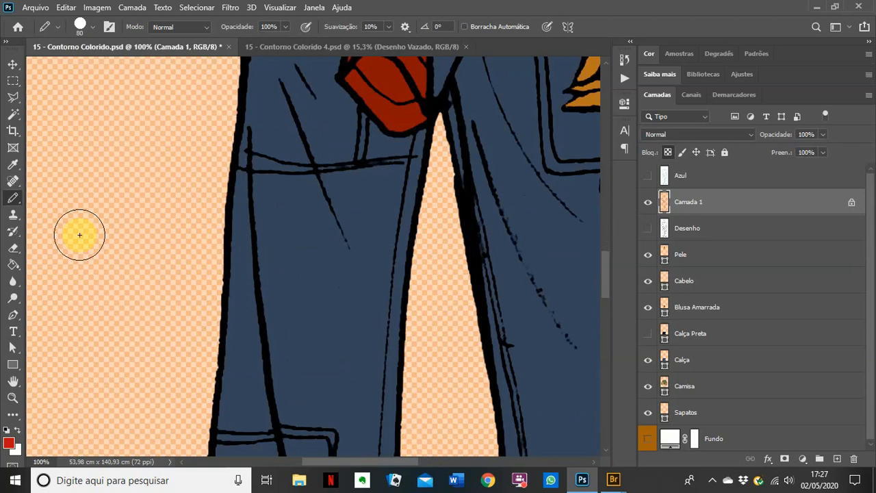
mouse_move(611, 482)
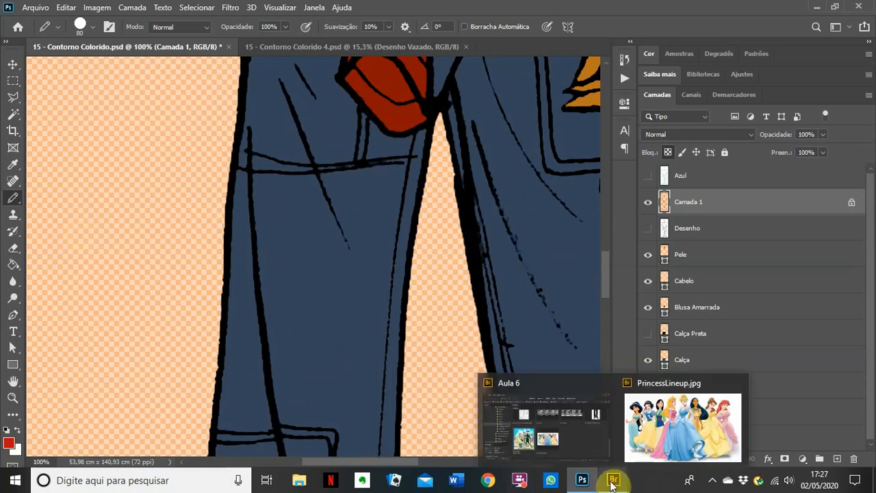
click(672, 433)
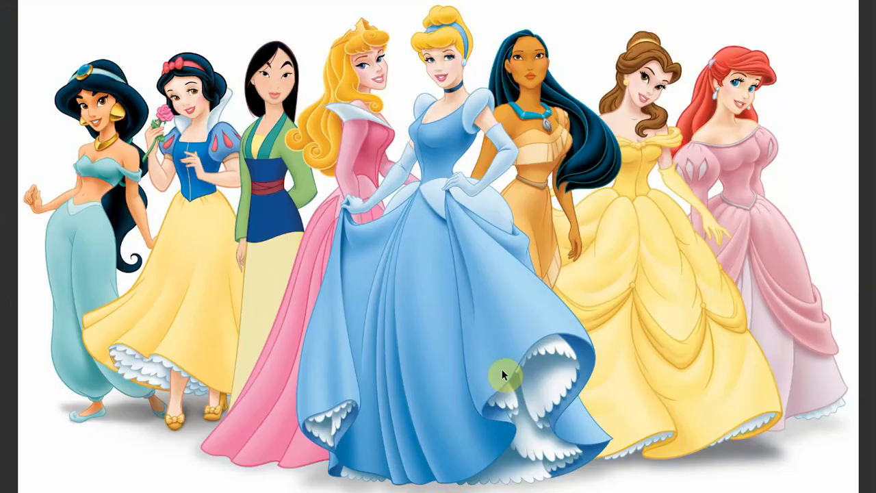
key(Right)
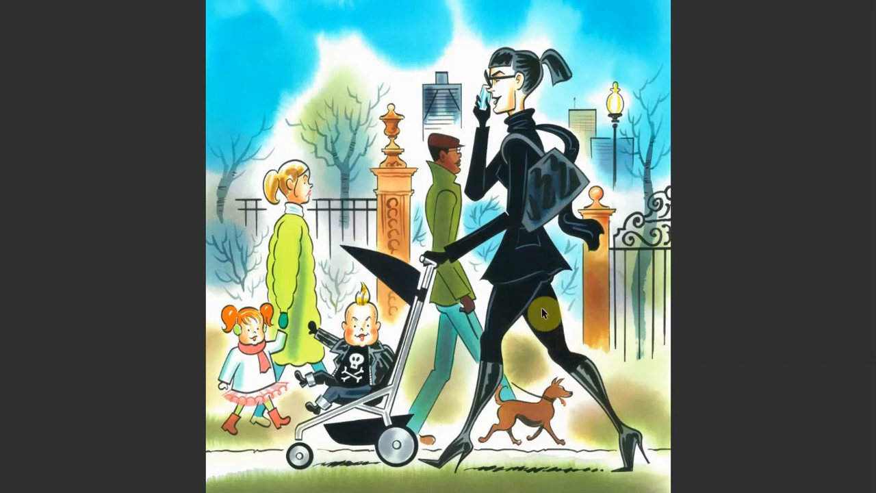
key(alt+Tab)
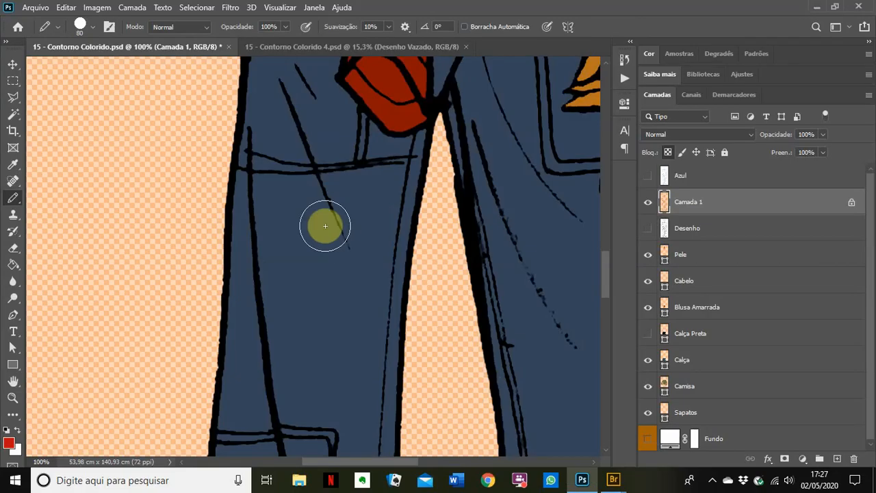
click(10, 441)
Step: Set the paint colour to grey 626262 and undo a grey stroke over the leg's outline
mouse_move(501, 236)
mouse_down()
mouse_move(475, 236)
mouse_move(471, 247)
mouse_move(471, 238)
mouse_up()
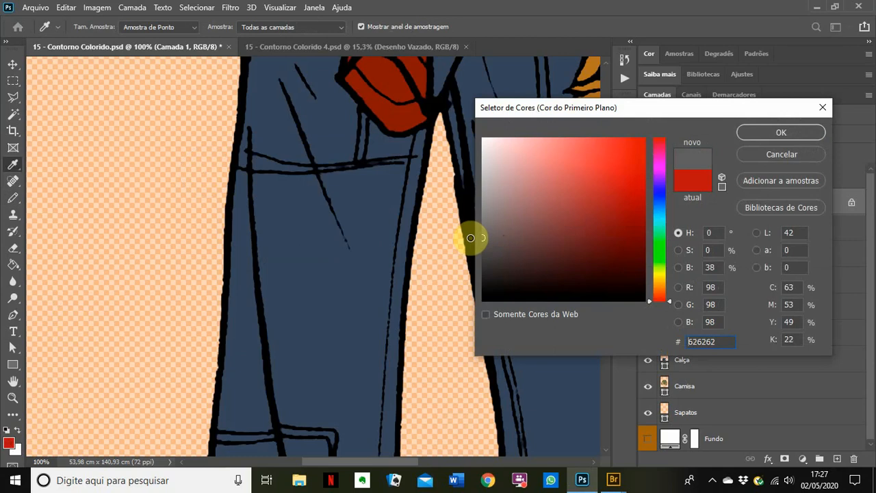
click(750, 132)
key(b)
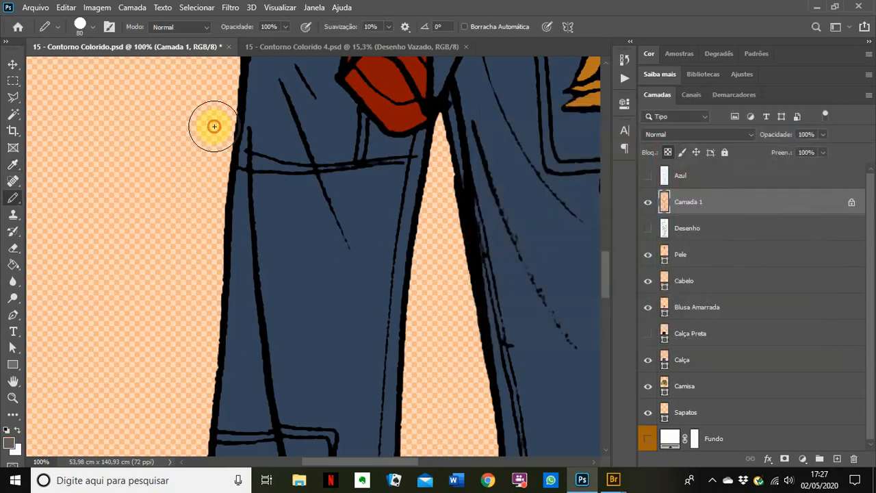
mouse_move(213, 125)
mouse_down()
mouse_move(263, 318)
mouse_move(269, 385)
mouse_up()
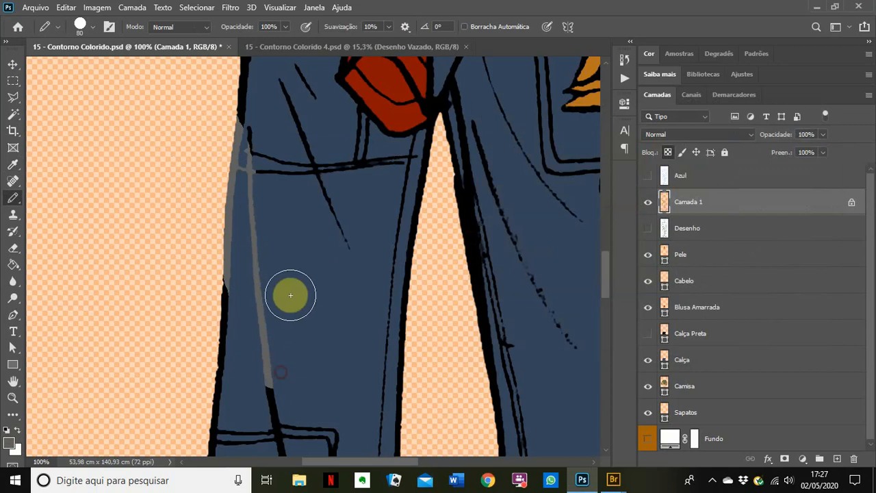
key(ctrl+z)
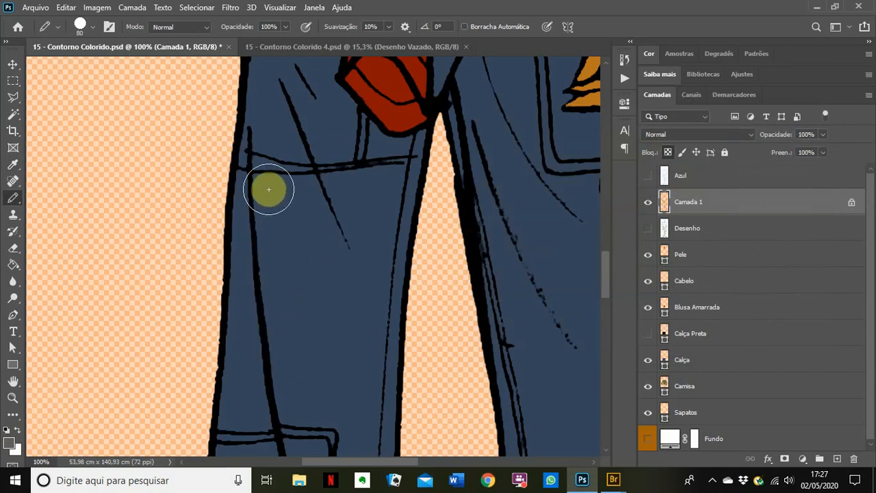
Step: Paint the pocket seam, diagonal fold, vertical seam and pocket lines grey
mouse_move(264, 172)
mouse_down()
mouse_move(283, 190)
mouse_move(274, 163)
mouse_up()
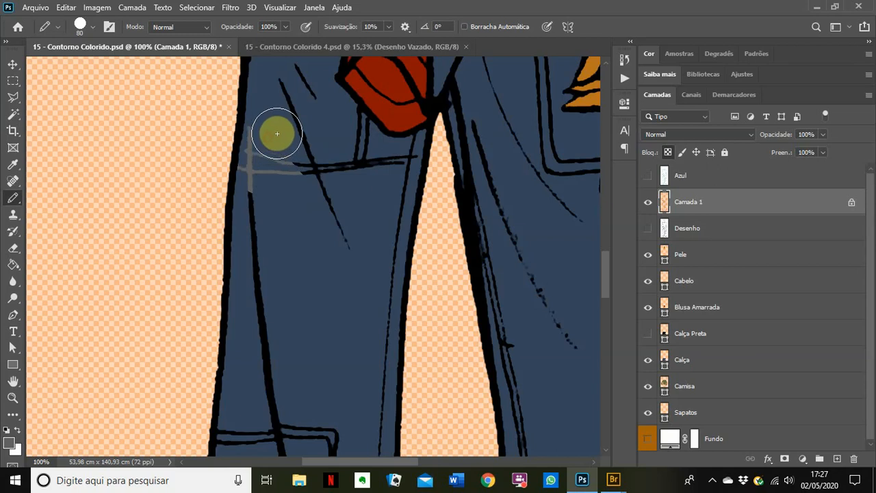
mouse_move(281, 80)
mouse_down()
mouse_move(309, 182)
mouse_move(337, 225)
mouse_up()
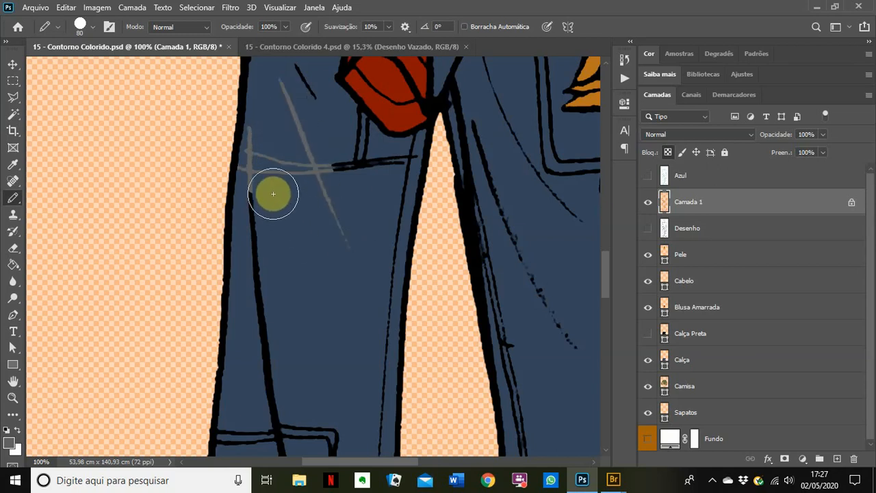
mouse_move(270, 193)
mouse_down()
mouse_move(267, 322)
mouse_move(288, 383)
mouse_move(307, 324)
mouse_move(321, 189)
mouse_up()
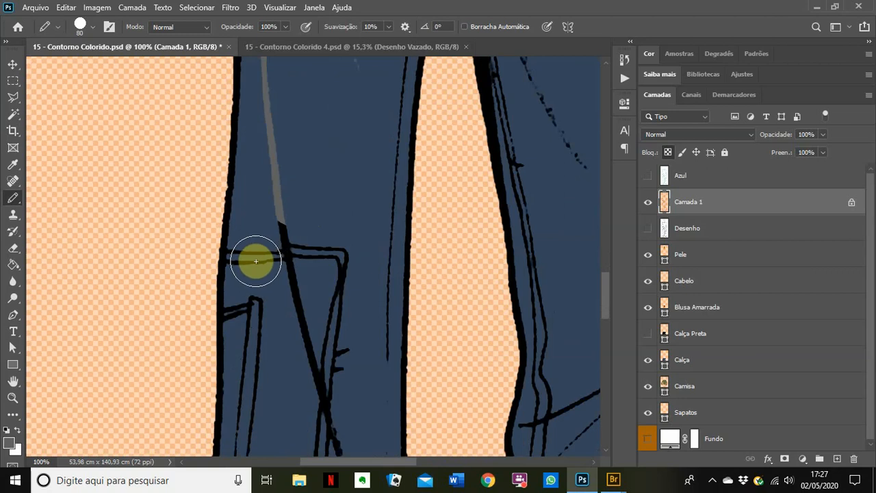
mouse_move(250, 263)
mouse_down()
mouse_move(273, 223)
mouse_move(293, 277)
mouse_move(325, 275)
mouse_move(338, 263)
mouse_move(324, 399)
mouse_move(295, 303)
mouse_move(250, 320)
mouse_move(249, 311)
mouse_move(261, 312)
mouse_move(265, 383)
mouse_move(276, 392)
mouse_move(297, 196)
mouse_up()
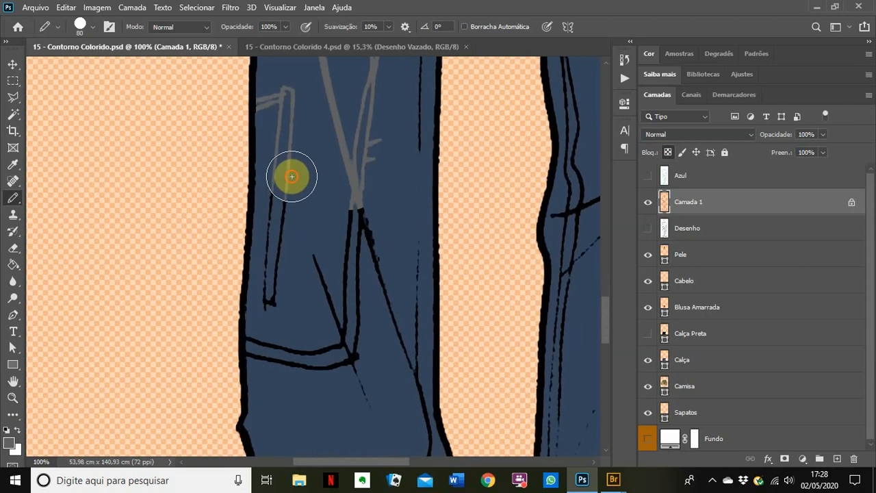
mouse_move(278, 247)
mouse_down()
mouse_move(282, 298)
mouse_move(299, 321)
mouse_move(345, 335)
mouse_move(320, 256)
mouse_move(331, 255)
mouse_move(399, 363)
mouse_move(391, 322)
mouse_move(400, 262)
mouse_move(390, 259)
mouse_move(401, 319)
mouse_move(345, 220)
mouse_up()
scroll(345, 220, up, 5)
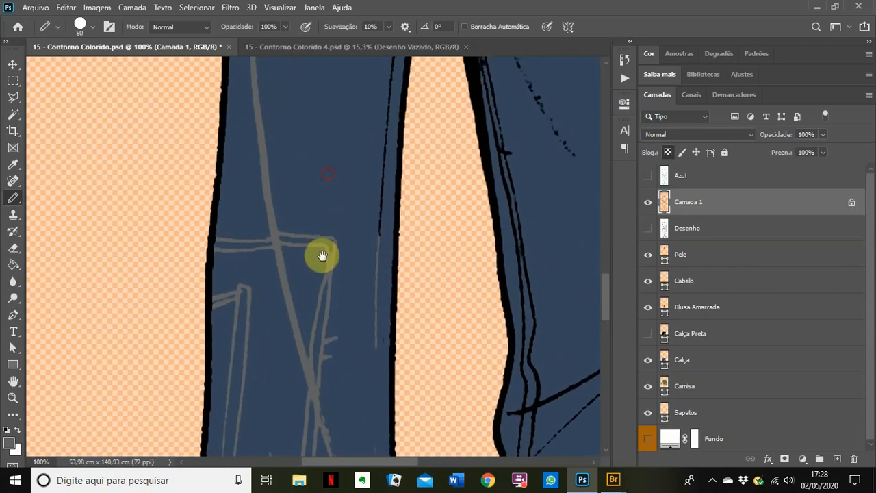
scroll(291, 207, up, 5)
Step: Zoom in near the hip, grey a fold line there, and reduce the brush to 30
drag(274, 126, 310, 240)
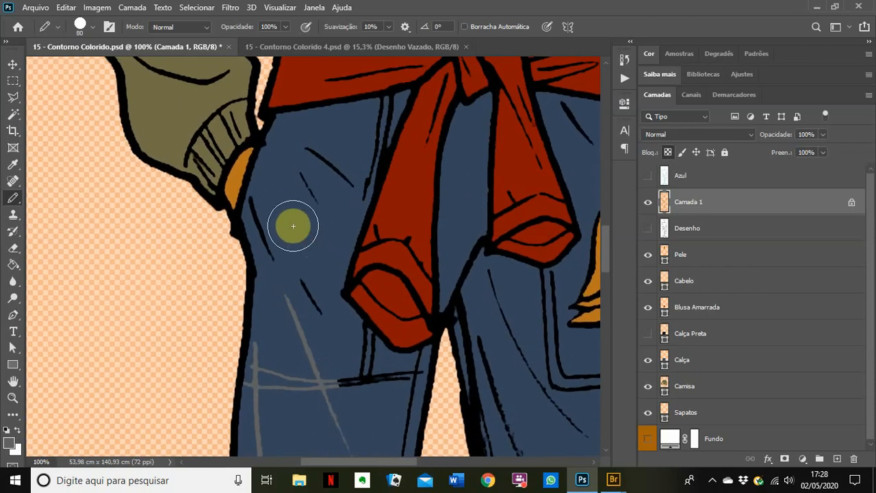
ctrl+click(293, 226)
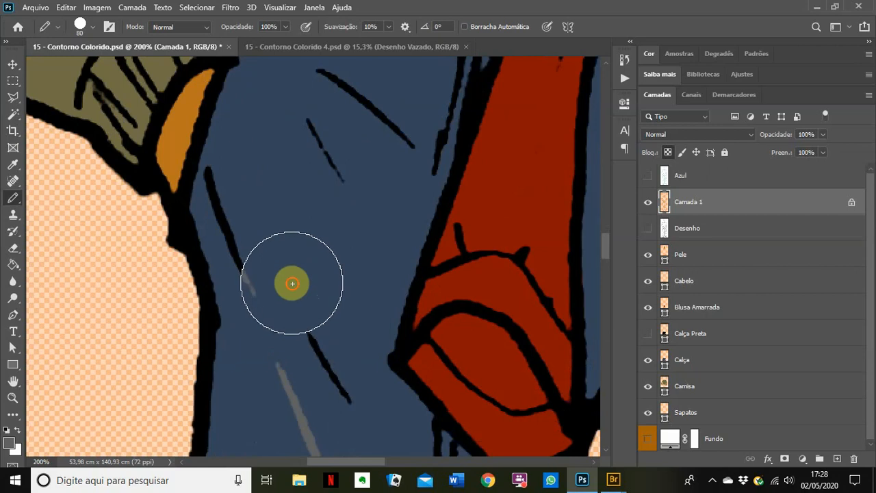
drag(277, 261, 247, 192)
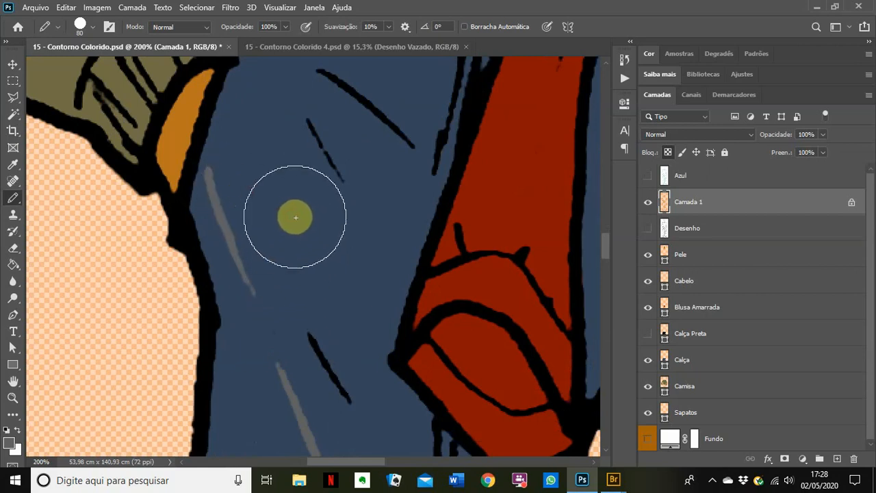
key(bracketleft)
key(bracketleft)
key(bracketleft)
key(bracketleft)
key(bracketleft)
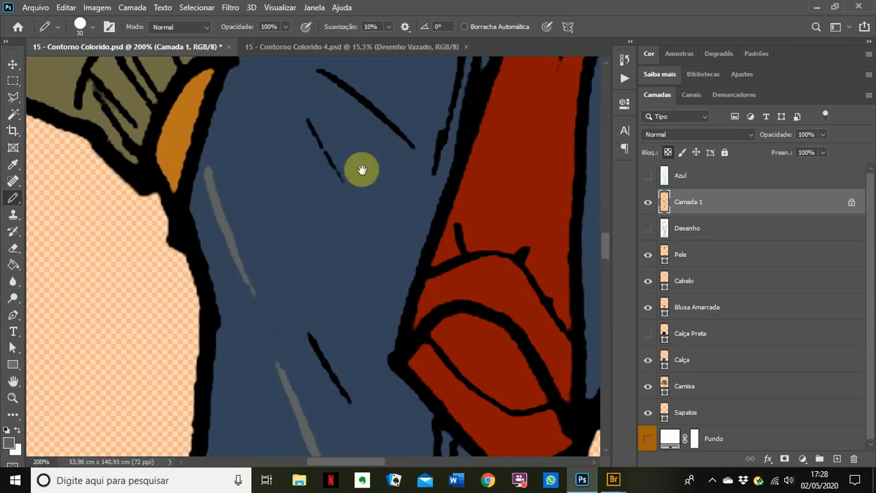
Step: Grey the short, diagonal and vertical fold lines below the red shirt, touching up line ends
drag(362, 170, 341, 366)
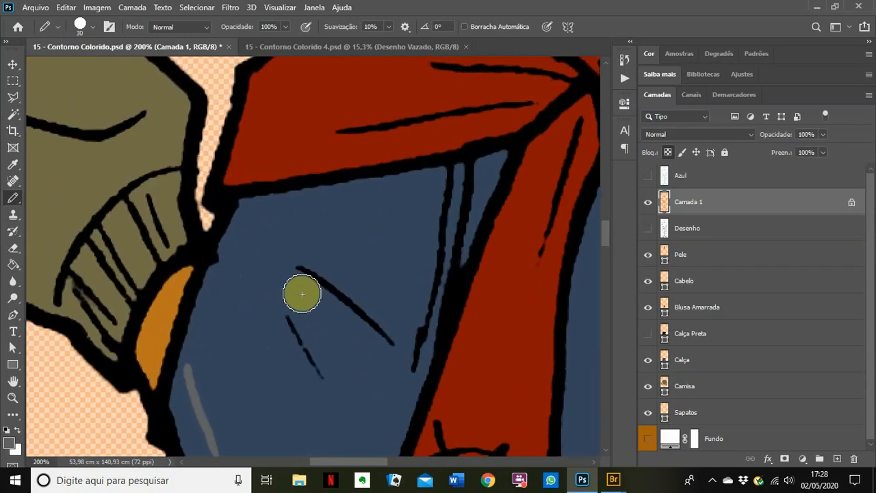
drag(265, 275, 320, 383)
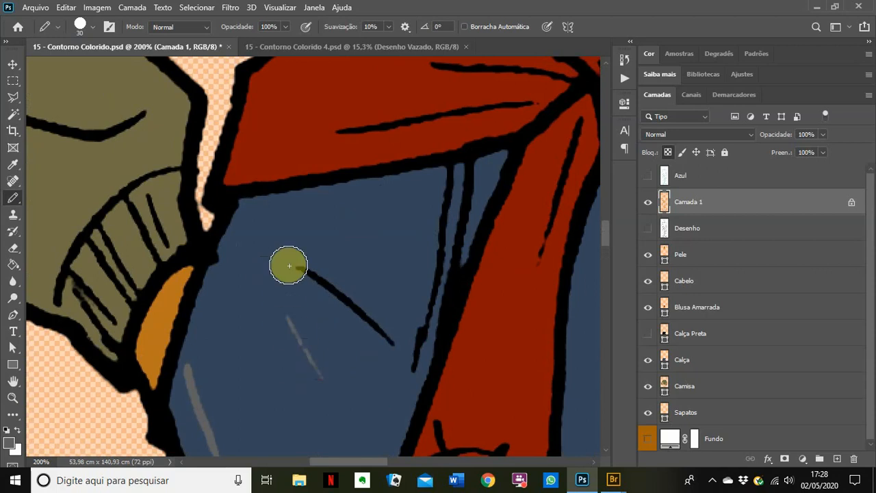
mouse_move(293, 263)
mouse_down()
mouse_move(351, 300)
mouse_move(393, 345)
mouse_up()
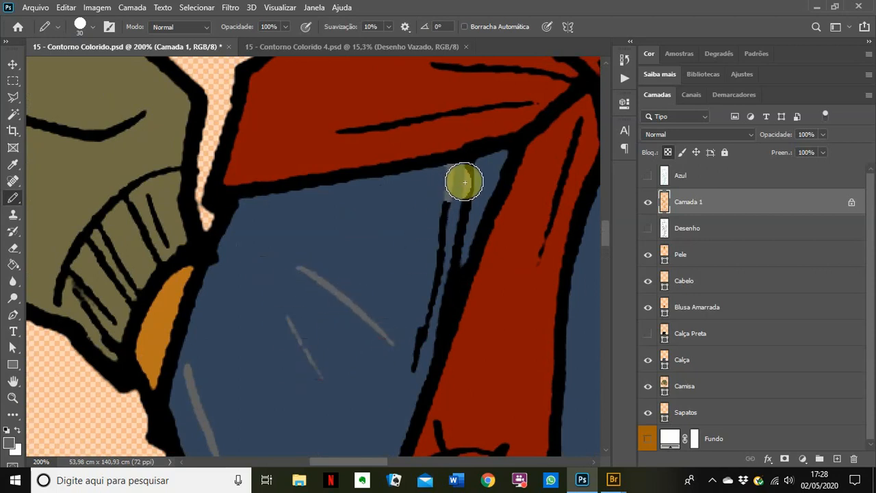
mouse_move(468, 180)
mouse_down()
mouse_move(425, 242)
mouse_move(422, 299)
mouse_move(399, 360)
mouse_move(413, 339)
mouse_up()
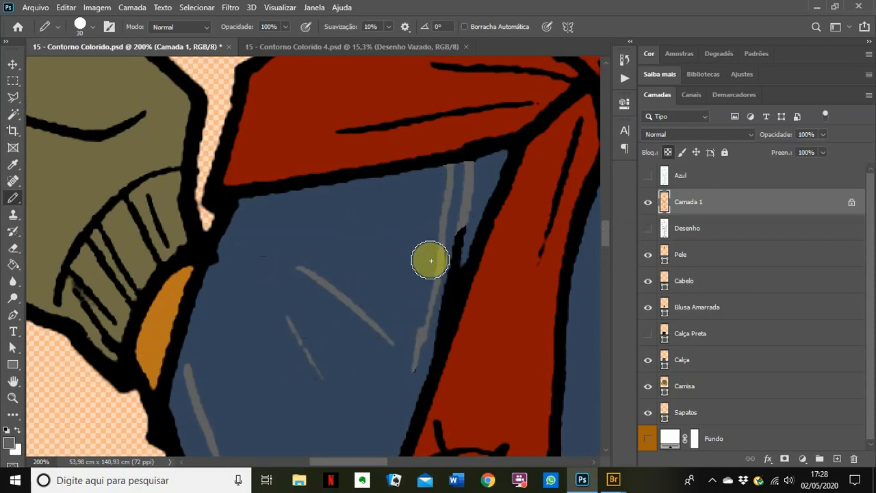
click(431, 260)
drag(454, 232, 416, 312)
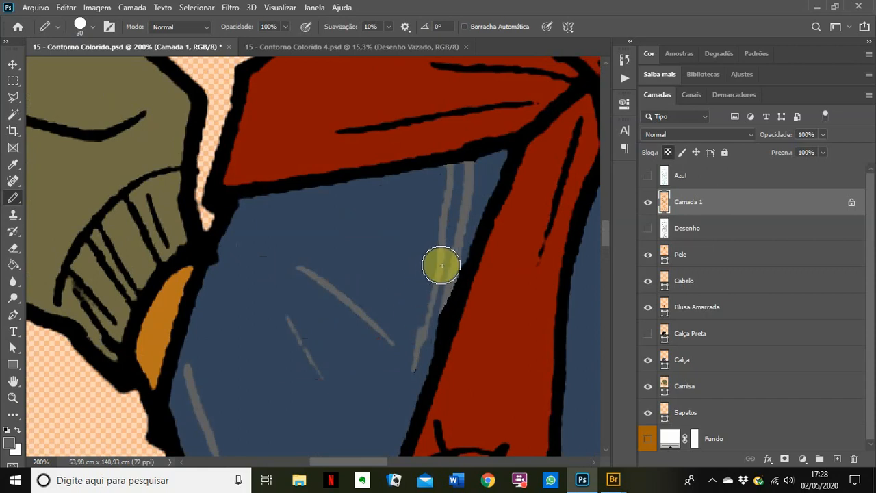
drag(444, 269, 427, 308)
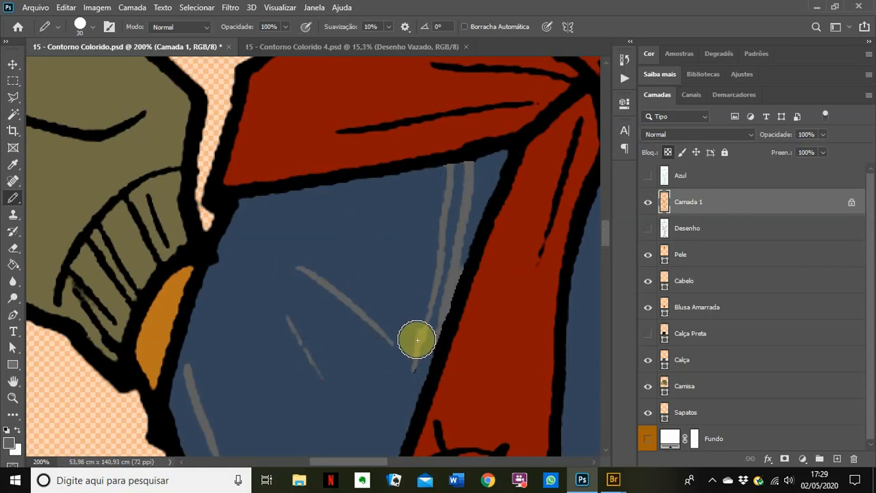
click(410, 340)
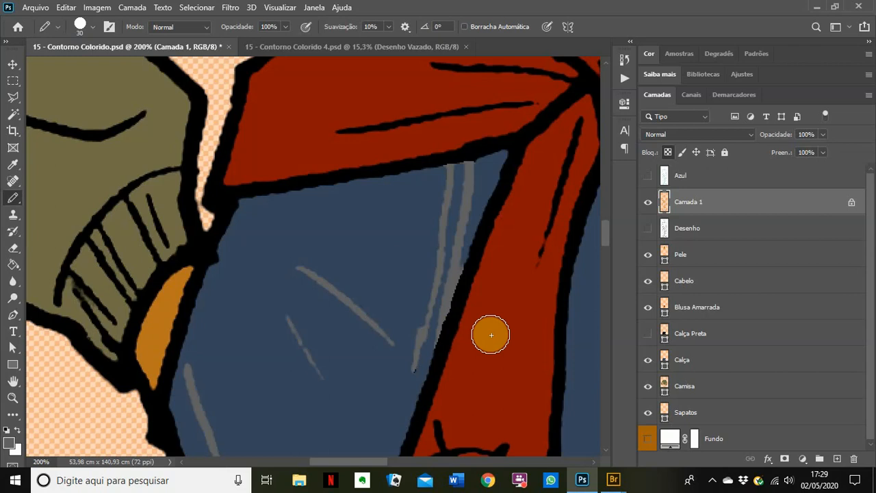
Step: Zoom out, paint strokes by the left arm and hand, then zoom into the jeans under the knot
scroll(470, 304, down, 1)
drag(464, 293, 317, 235)
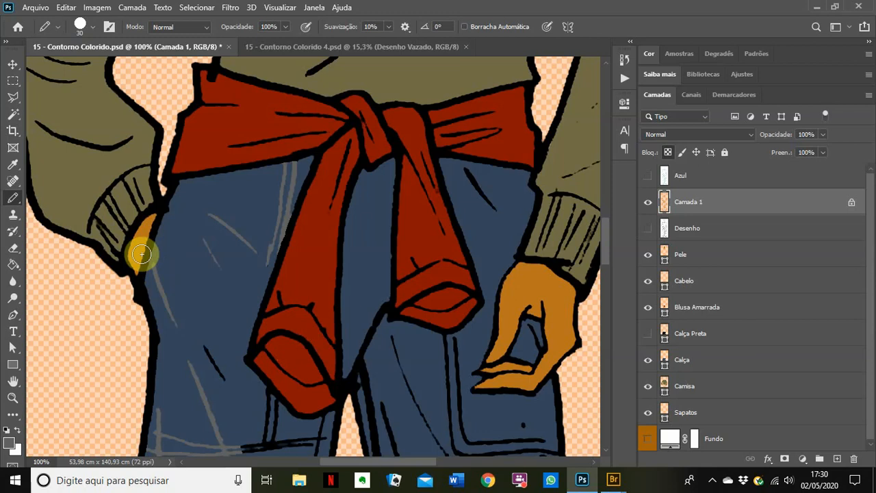
drag(141, 254, 156, 237)
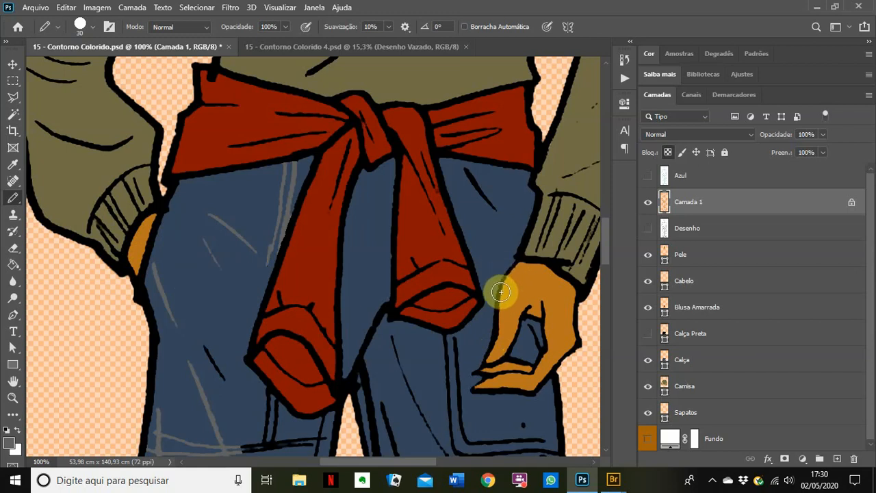
mouse_move(488, 360)
mouse_down()
mouse_move(508, 357)
mouse_move(522, 308)
mouse_move(548, 310)
mouse_up()
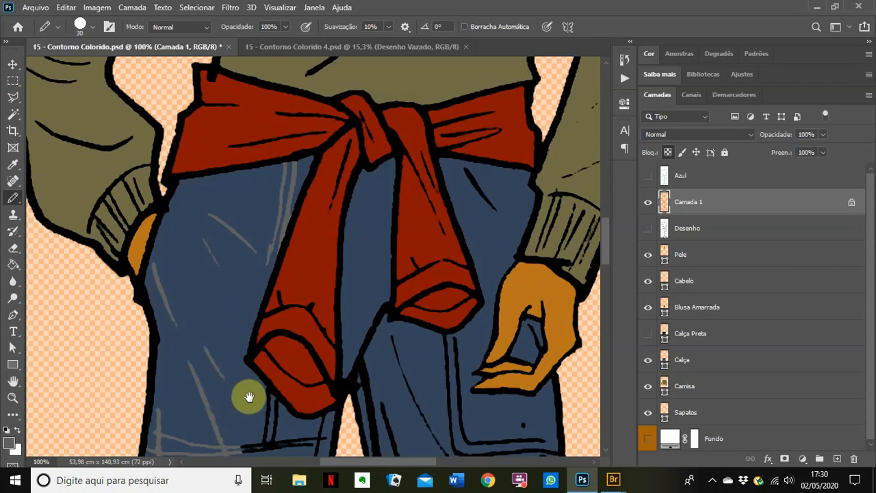
click(251, 395)
click(250, 394)
mouse_move(250, 393)
mouse_down()
mouse_move(259, 212)
mouse_move(299, 262)
mouse_move(319, 253)
mouse_move(334, 315)
mouse_move(320, 370)
mouse_move(230, 374)
mouse_move(283, 320)
mouse_move(344, 350)
mouse_move(386, 358)
mouse_move(458, 346)
mouse_move(436, 368)
mouse_up()
Step: Shrink the pencil for fine lines and grey the short black segment, then move down the leg
key(bracketleft)
key(bracketleft)
key(bracketleft)
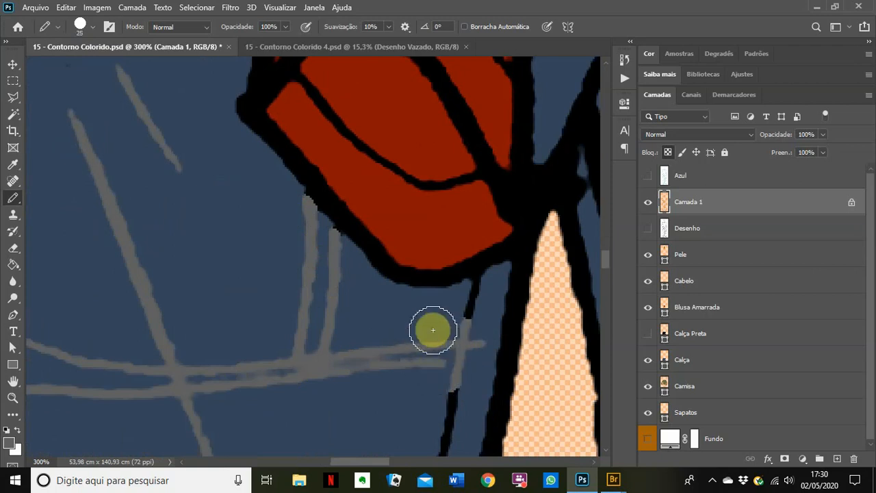
key(bracketleft)
key(bracketleft)
drag(483, 285, 473, 289)
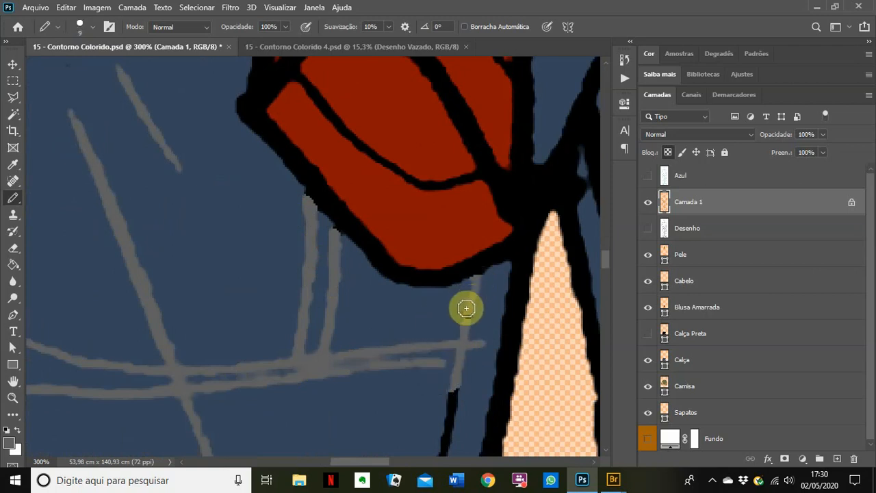
scroll(230, 395, down, 4)
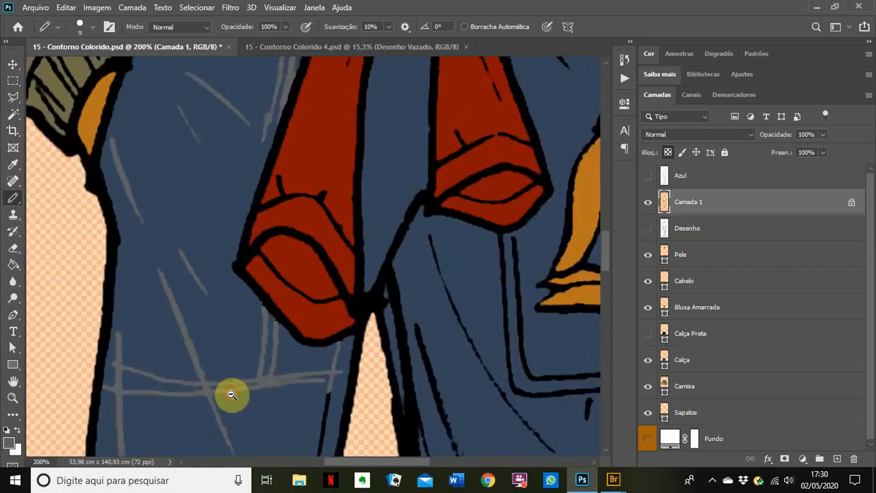
drag(203, 426, 249, 113)
drag(220, 364, 240, 313)
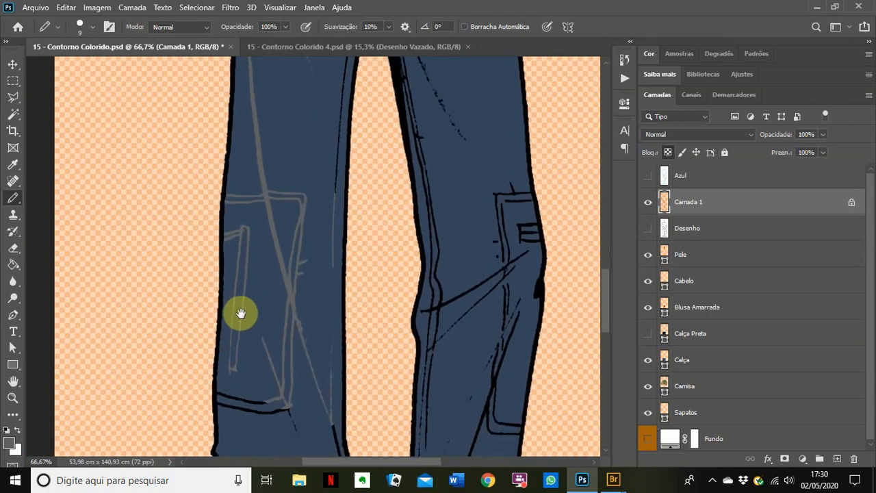
scroll(220, 222, up, 4)
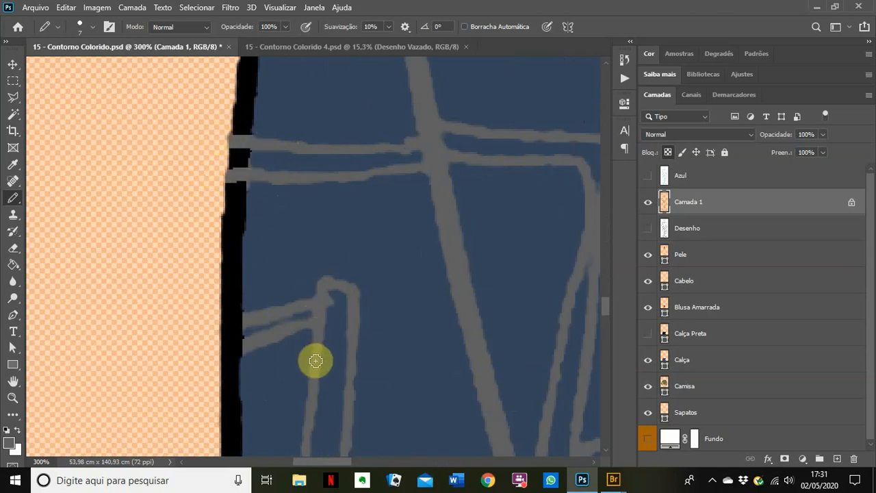
Step: Extend the grey pocket line, enlarge the pencil, and grey the upper and lower black pocket lines
drag(267, 348, 308, 221)
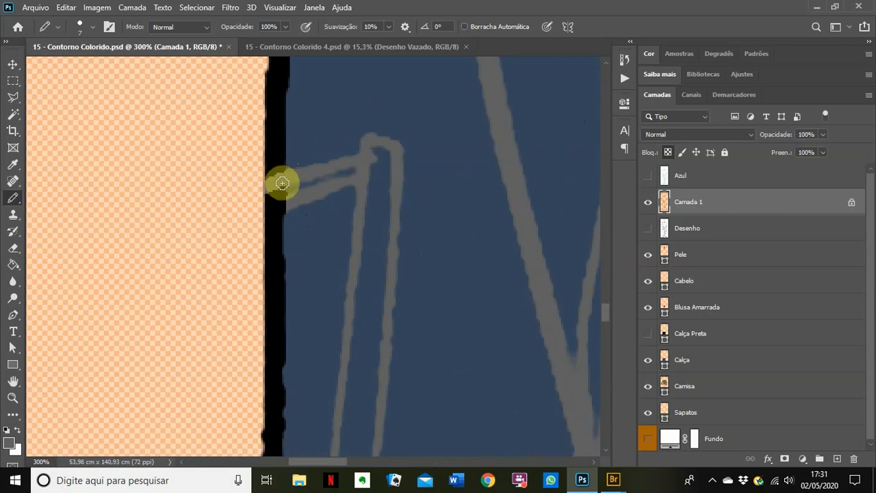
mouse_move(280, 179)
mouse_down()
mouse_move(260, 184)
mouse_move(287, 202)
mouse_move(256, 217)
mouse_up()
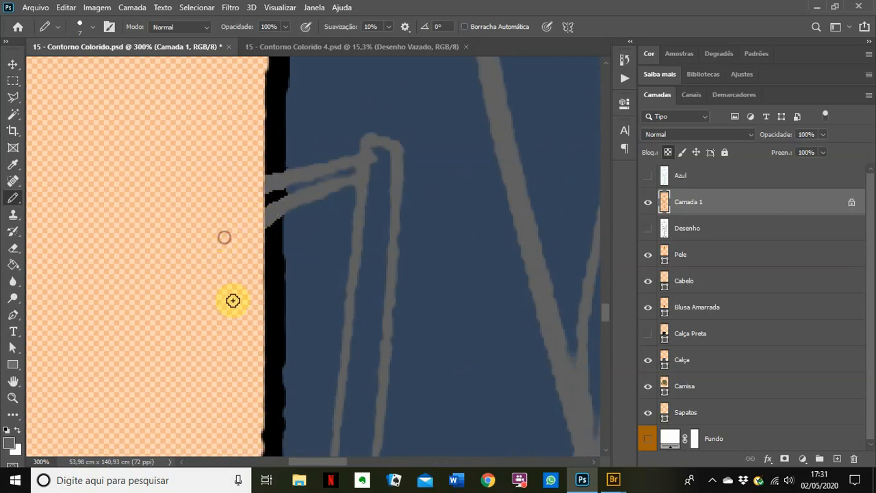
mouse_move(297, 360)
mouse_down()
mouse_move(313, 150)
mouse_move(313, 328)
mouse_move(327, 164)
mouse_up()
mouse_move(329, 264)
mouse_down()
mouse_move(326, 289)
mouse_move(367, 356)
mouse_up()
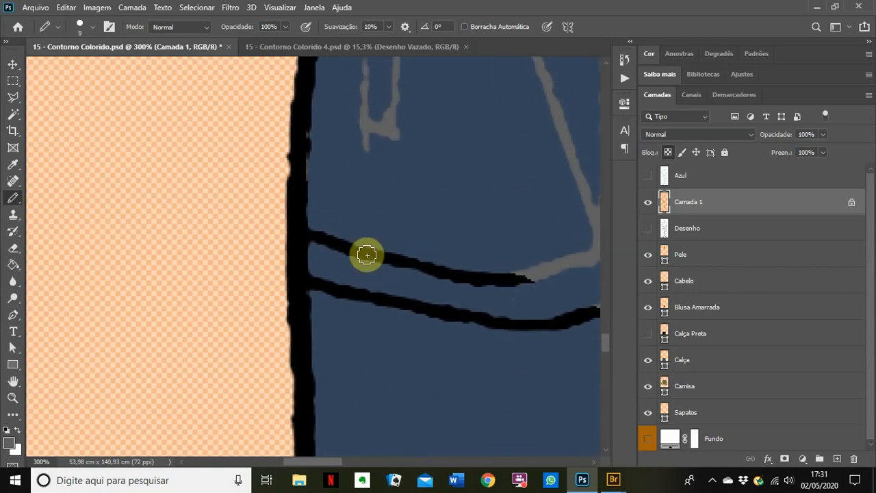
key(bracketright)
key(bracketright)
key(bracketright)
key(bracketright)
drag(332, 235, 540, 278)
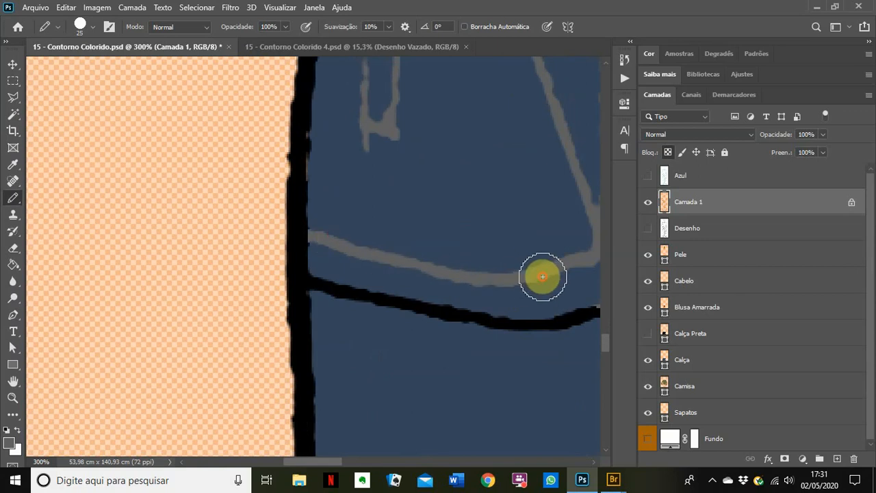
drag(449, 336, 342, 279)
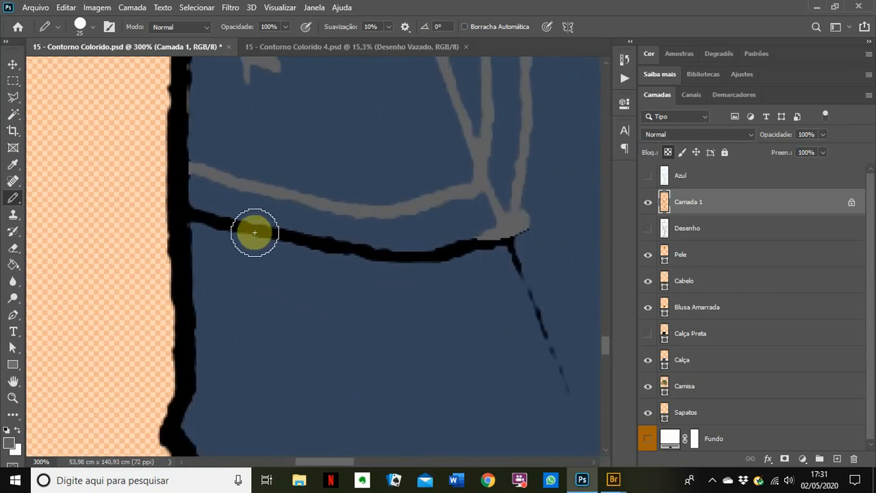
mouse_move(213, 213)
mouse_down()
mouse_move(398, 239)
mouse_move(404, 245)
mouse_move(373, 258)
mouse_move(464, 265)
mouse_move(511, 227)
mouse_move(534, 279)
mouse_move(514, 255)
mouse_move(459, 244)
mouse_move(535, 298)
mouse_move(553, 385)
mouse_up()
scroll(414, 376, down, 10)
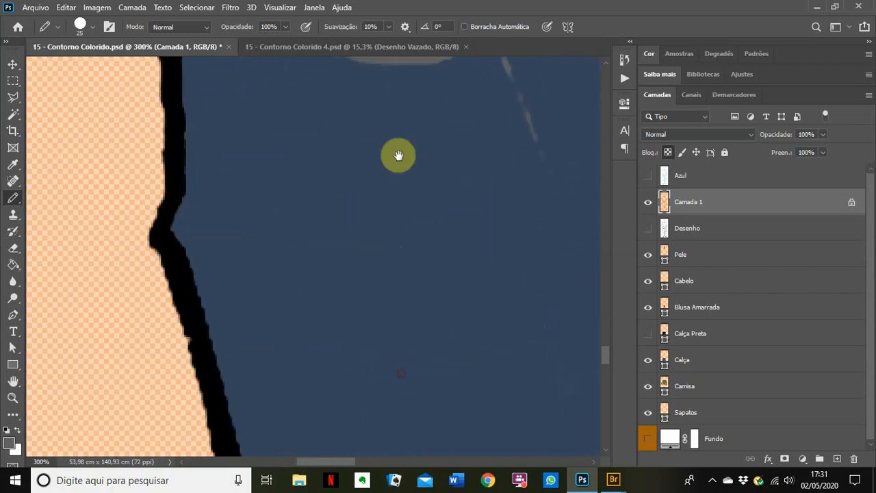
drag(410, 164, 427, 130)
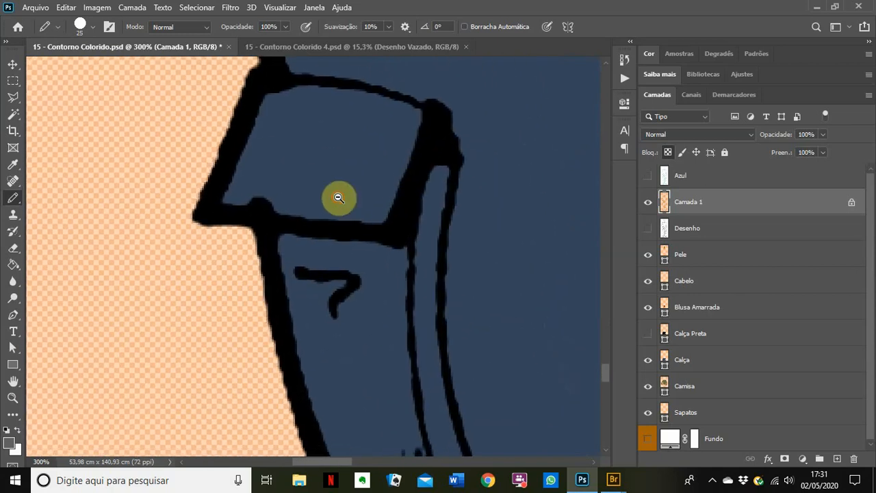
scroll(337, 196, down, 2)
Step: Grey the pocket flap's top, left and bottom outline, redoing one misplaced stroke
drag(334, 244, 290, 270)
scroll(291, 270, up, 1)
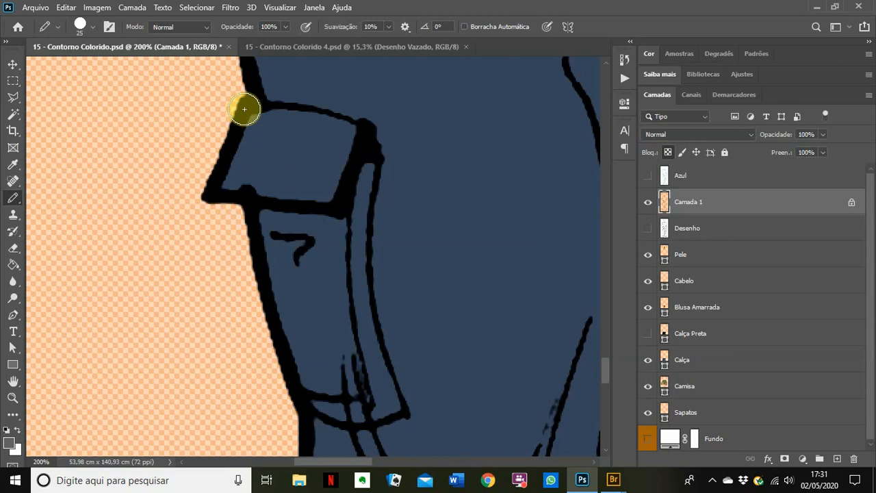
mouse_move(258, 117)
mouse_down()
mouse_move(295, 113)
mouse_move(381, 132)
mouse_move(378, 180)
mouse_move(236, 143)
mouse_move(213, 189)
mouse_move(243, 194)
mouse_up()
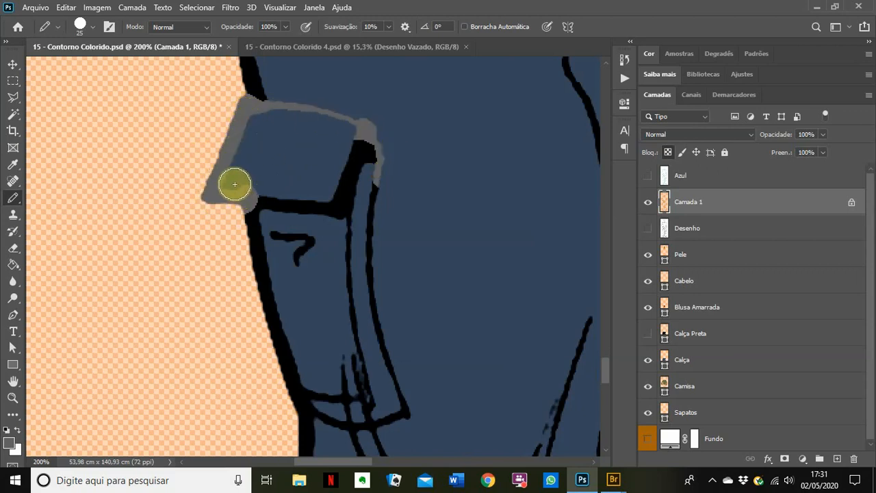
key(ctrl+z)
mouse_move(235, 129)
mouse_down()
mouse_move(216, 192)
mouse_move(269, 195)
mouse_move(248, 188)
mouse_move(347, 213)
mouse_move(342, 196)
mouse_move(375, 147)
mouse_move(356, 141)
mouse_move(342, 197)
mouse_up()
Step: Grey the squiggle and inner line below the flap, extending the seam to the outer outline
mouse_move(282, 234)
mouse_down()
mouse_move(303, 241)
mouse_move(295, 264)
mouse_up()
mouse_move(362, 355)
mouse_down()
mouse_move(367, 384)
mouse_move(349, 296)
mouse_move(351, 220)
mouse_move(371, 183)
mouse_move(387, 330)
mouse_move(362, 281)
mouse_move(387, 347)
mouse_move(383, 368)
mouse_move(341, 350)
mouse_move(348, 209)
mouse_move(345, 239)
mouse_move(350, 218)
mouse_move(355, 272)
mouse_move(368, 293)
mouse_move(399, 282)
mouse_move(379, 204)
mouse_move(402, 236)
mouse_move(395, 272)
mouse_move(369, 258)
mouse_move(377, 295)
mouse_move(369, 305)
mouse_move(398, 338)
mouse_move(381, 358)
mouse_move(423, 333)
mouse_move(418, 354)
mouse_move(428, 361)
mouse_move(418, 329)
mouse_move(424, 335)
mouse_move(398, 325)
mouse_move(392, 311)
mouse_move(421, 331)
mouse_move(500, 358)
mouse_up()
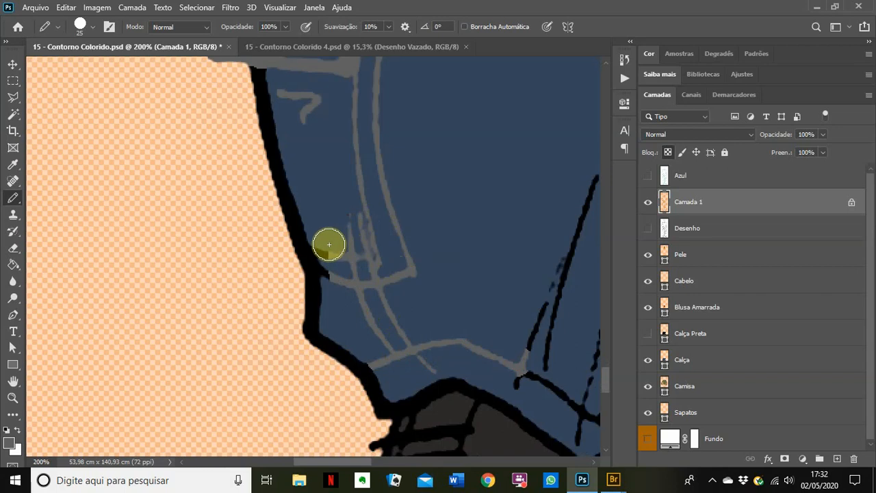
drag(328, 244, 341, 264)
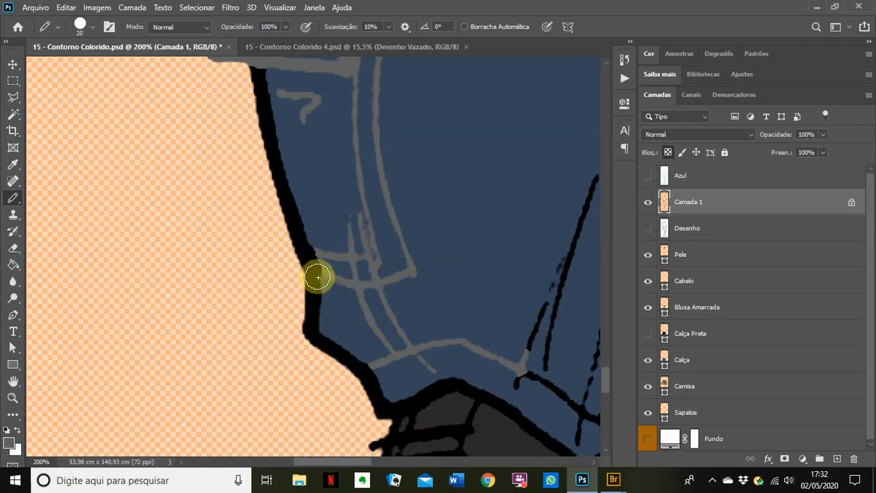
key(bracketleft)
key(bracketleft)
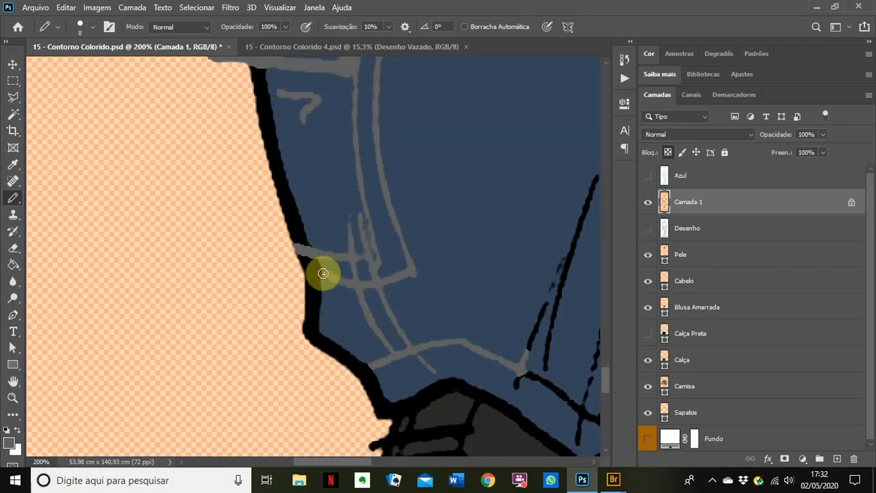
Step: Paint the jeans' hem outline and the left-leg fold line grey with the Pencil
right_click(280, 126)
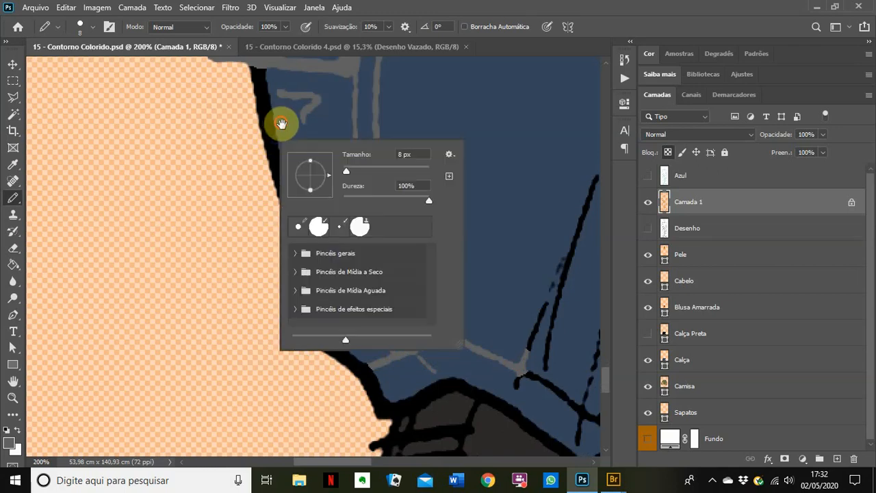
drag(278, 118, 293, 170)
drag(336, 308, 291, 192)
drag(314, 254, 300, 227)
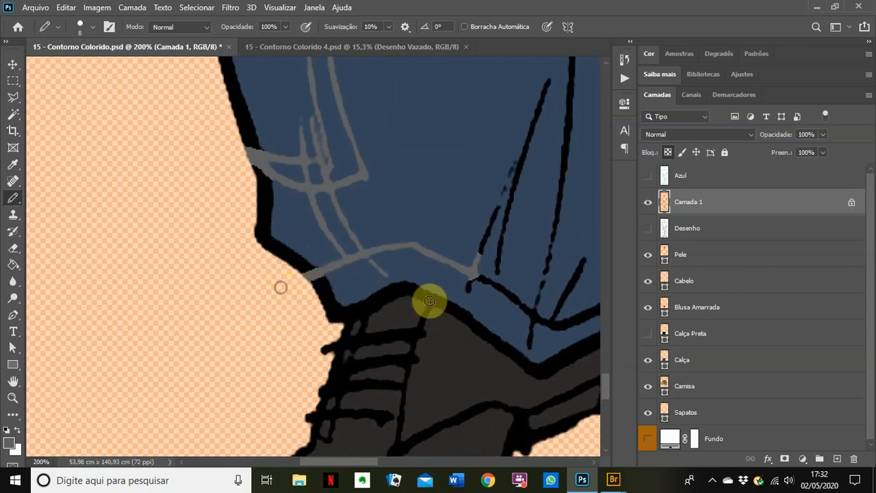
drag(429, 301, 328, 258)
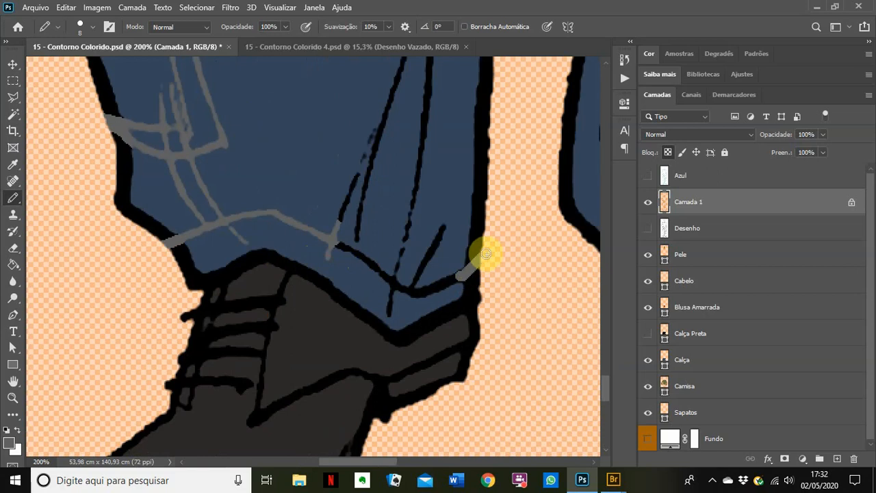
drag(486, 254, 474, 275)
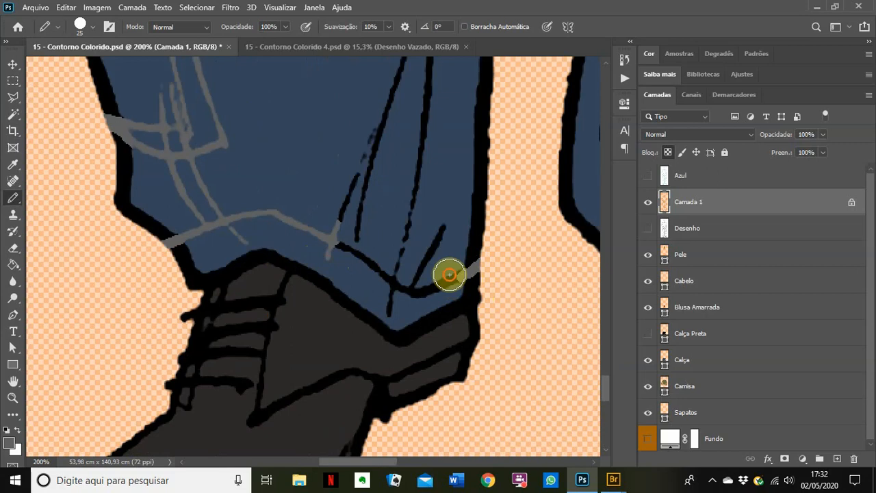
mouse_move(449, 274)
mouse_down()
mouse_move(393, 279)
mouse_move(391, 303)
mouse_move(428, 253)
mouse_move(434, 227)
mouse_move(396, 277)
mouse_move(332, 240)
mouse_move(359, 139)
mouse_move(373, 143)
mouse_move(358, 213)
mouse_move(366, 234)
mouse_move(399, 254)
mouse_move(420, 138)
mouse_move(412, 149)
mouse_move(393, 119)
mouse_move(396, 191)
mouse_move(381, 244)
mouse_up()
scroll(410, 143, down, 3)
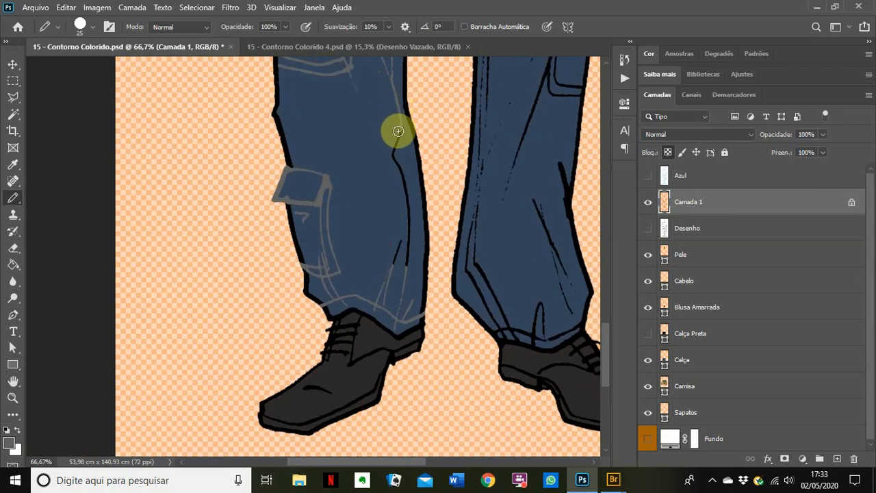
mouse_move(398, 130)
mouse_down()
mouse_move(417, 207)
mouse_move(402, 186)
mouse_move(414, 221)
mouse_move(404, 210)
mouse_move(409, 258)
mouse_move(392, 266)
mouse_move(401, 234)
mouse_move(395, 267)
mouse_move(397, 240)
mouse_up()
Step: Cover a stray black line on the jeans with the jeans colour
alt+click(346, 154)
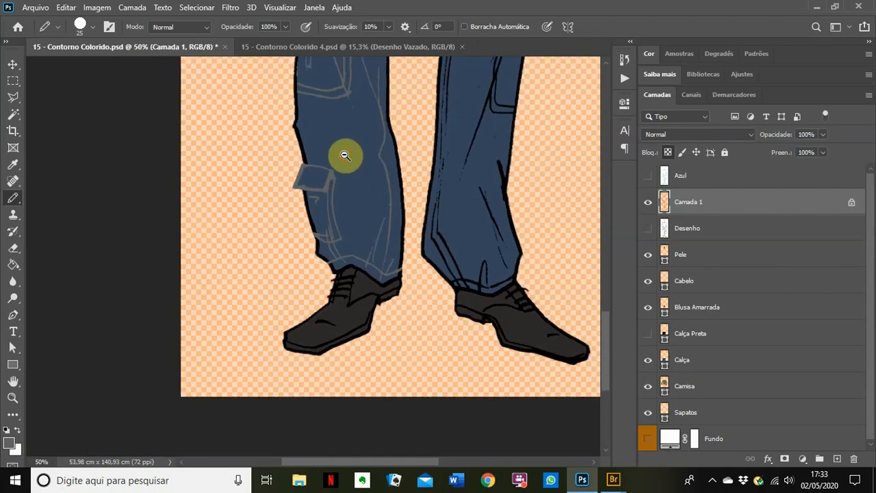
alt+click(342, 153)
mouse_move(363, 194)
mouse_down()
mouse_move(363, 303)
mouse_move(375, 345)
mouse_move(395, 172)
mouse_move(332, 212)
mouse_up()
scroll(383, 171, up, 3)
scroll(395, 155, up, 1)
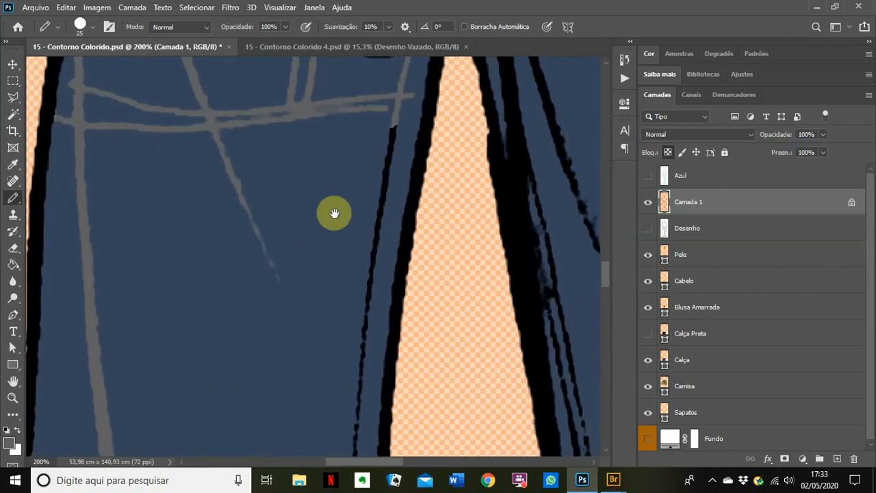
mouse_move(396, 126)
mouse_down()
mouse_move(372, 184)
mouse_move(379, 234)
mouse_move(348, 366)
mouse_move(296, 137)
mouse_move(314, 145)
mouse_move(314, 190)
mouse_move(301, 251)
mouse_move(309, 315)
mouse_move(293, 393)
mouse_up()
Step: Zoom out to 25% and centre the whole figure in view
alt+click(242, 335)
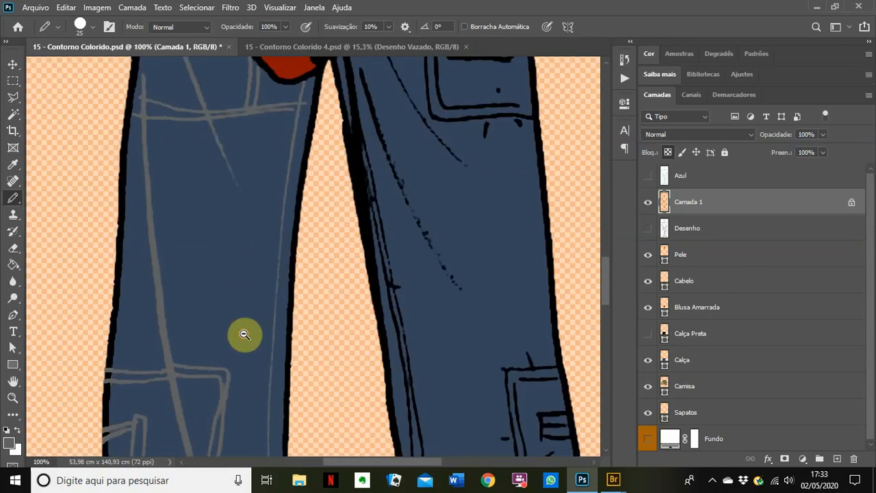
alt+click(244, 329)
alt+click(243, 328)
drag(235, 320, 295, 225)
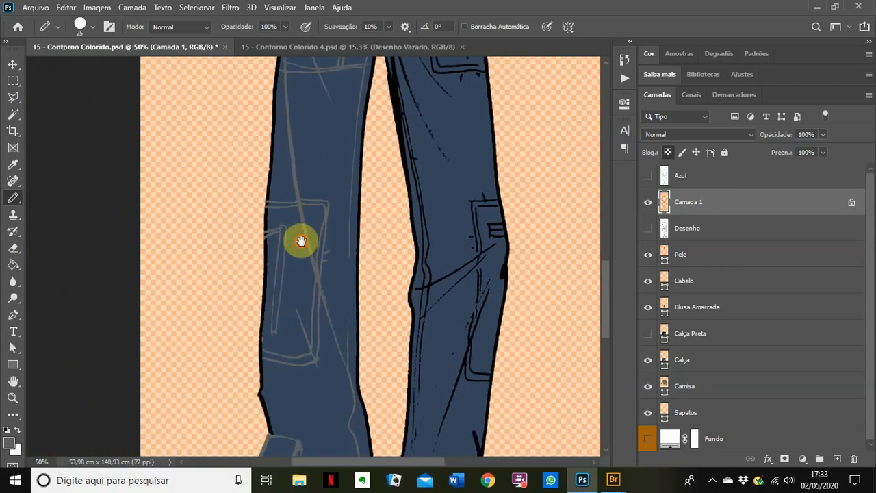
alt+click(302, 242)
alt+click(302, 242)
drag(297, 266, 292, 292)
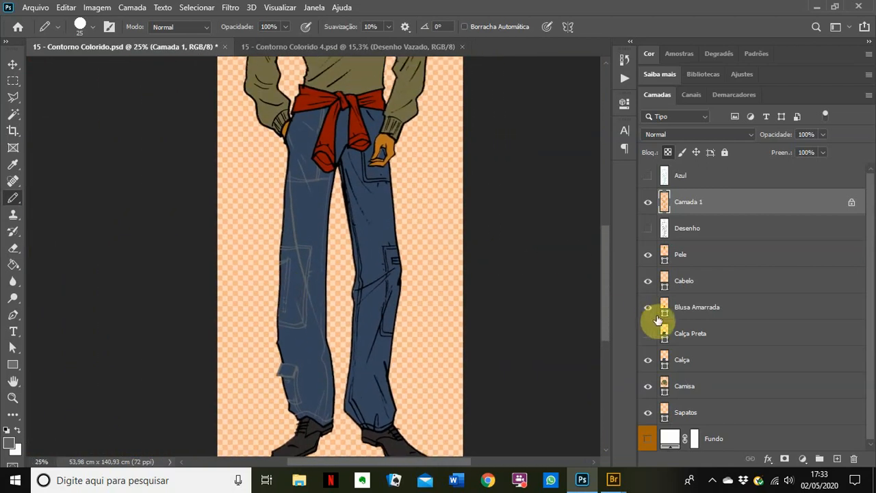
Step: Set the Calça fill layer's colour to black
double_click(666, 363)
drag(596, 244, 682, 352)
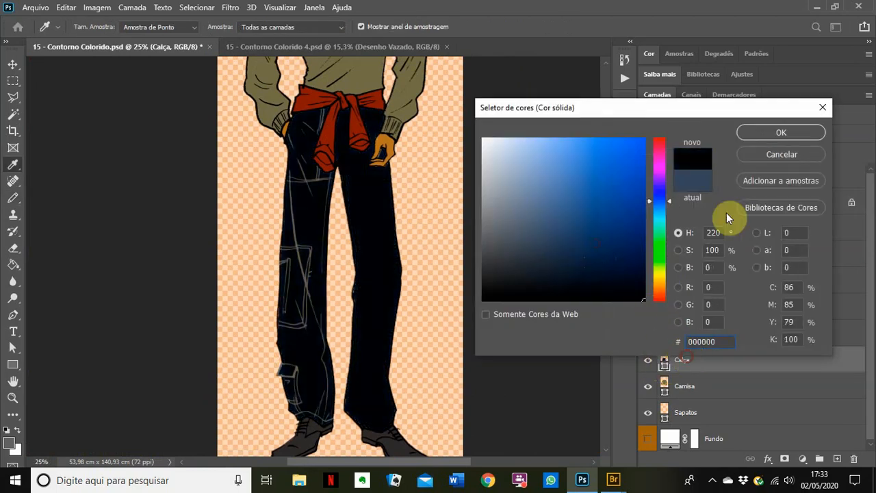
click(764, 131)
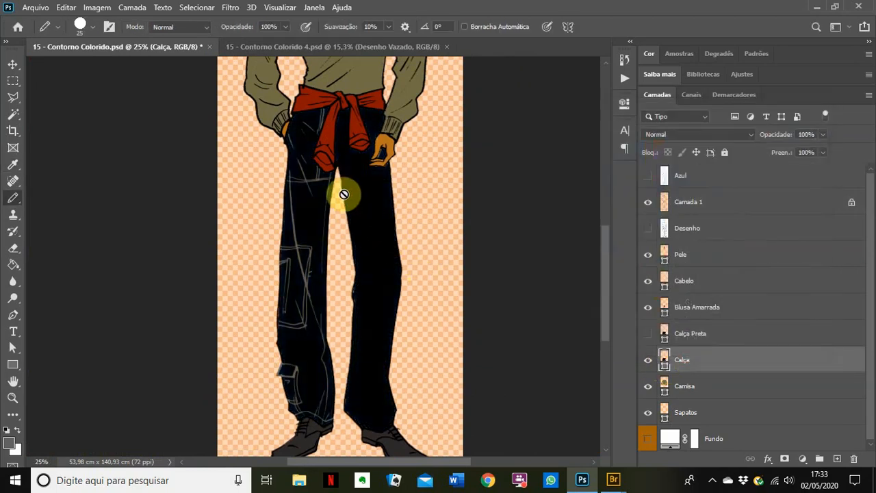
Step: Turn on the Fundo layer and zoom to 300% on the trouser pocket lines
ctrl+click(307, 216)
ctrl+click(307, 216)
ctrl+click(307, 216)
drag(301, 125, 314, 362)
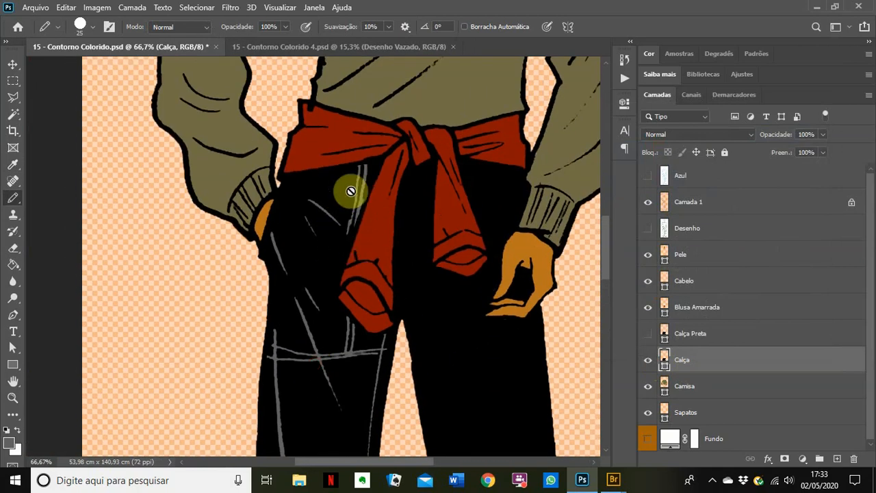
drag(309, 391, 307, 264)
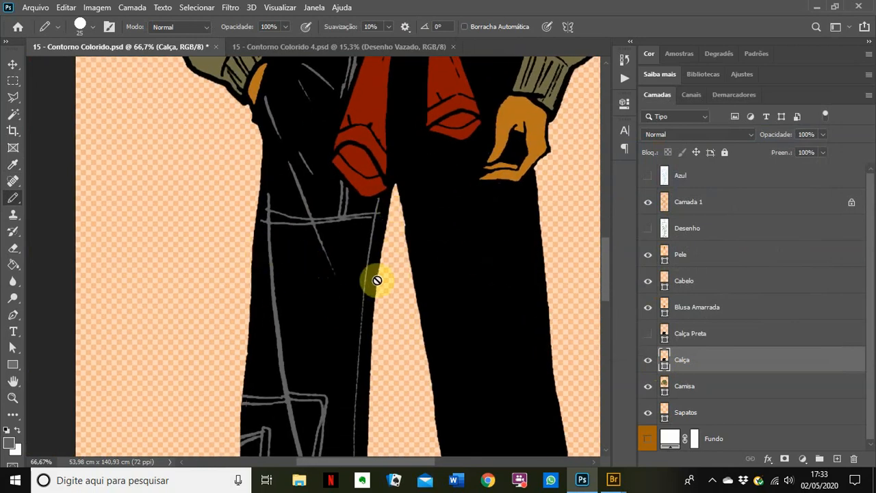
drag(355, 402, 355, 174)
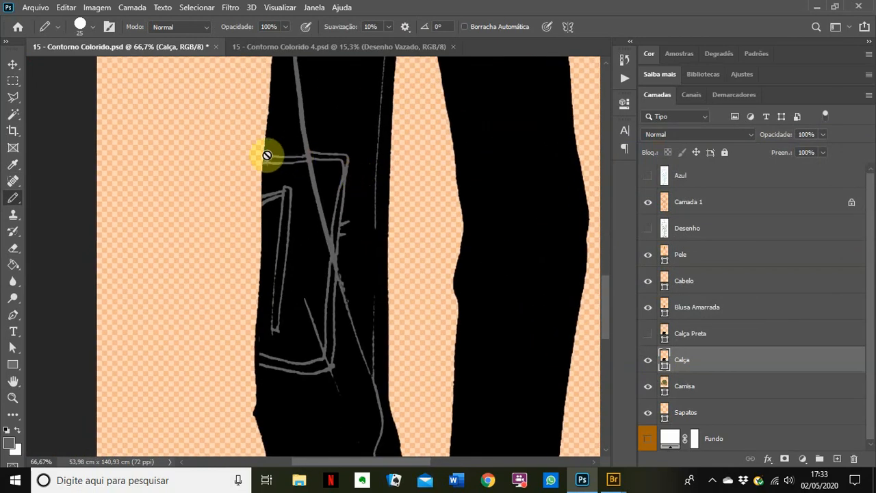
click(646, 441)
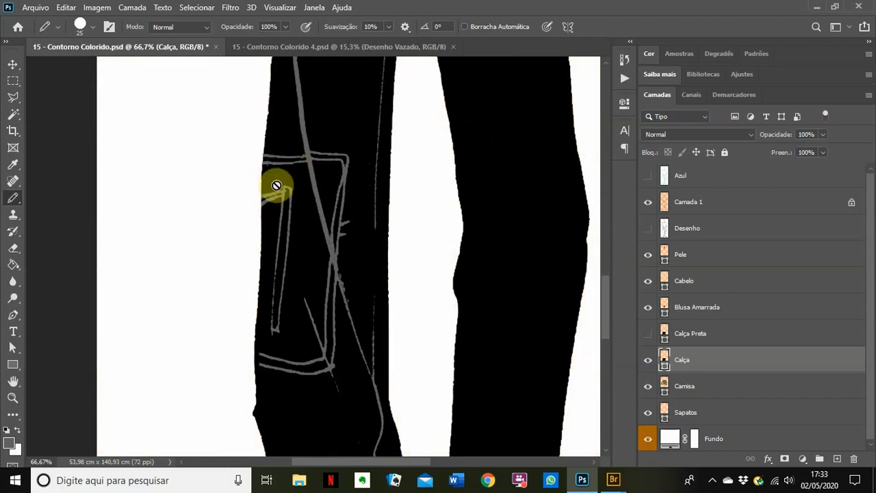
drag(278, 375, 280, 228)
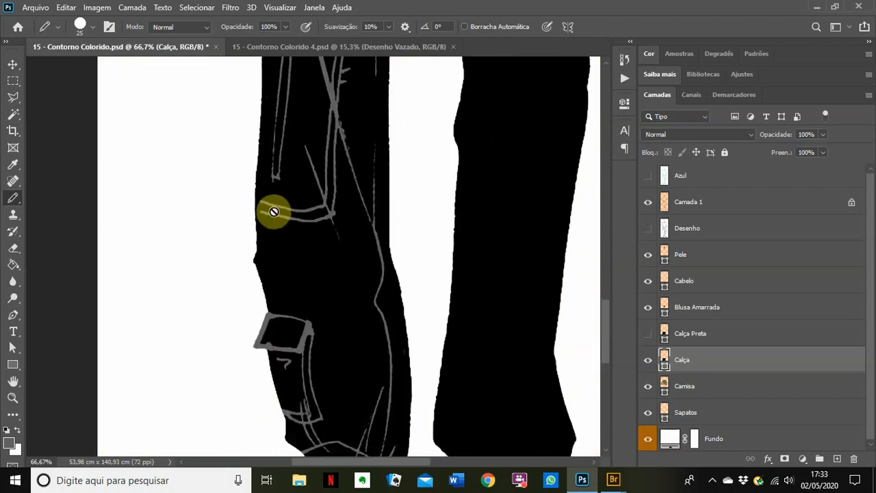
scroll(266, 210, up, 4)
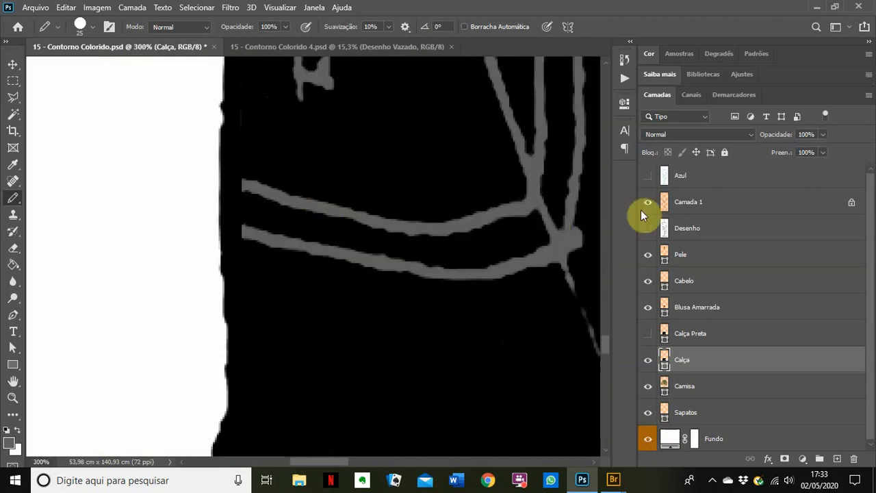
Step: Rename Camada 1 to 'Contorno Vazado' and extend both grey pocket lines to the left edge
click(705, 206)
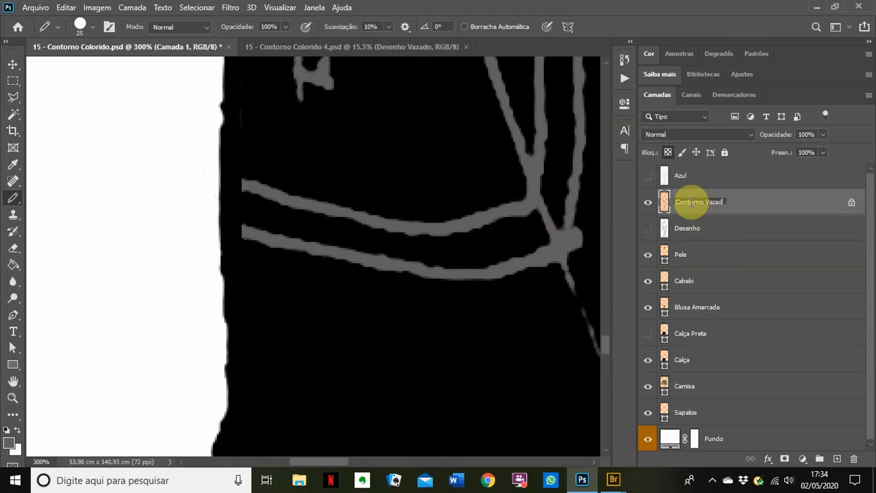
click(760, 216)
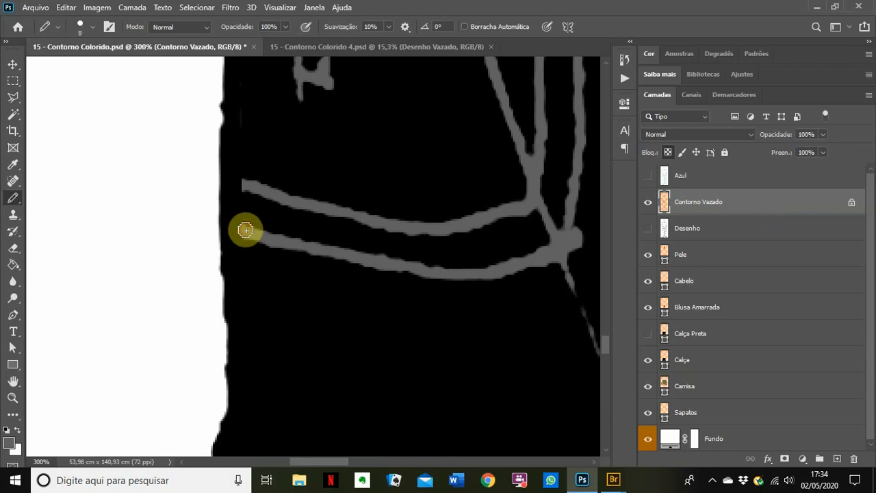
drag(245, 230, 210, 208)
drag(246, 185, 190, 181)
Step: Zoom out over the trousers and shirt, then fit the whole figure with Ctrl+0
alt+click(370, 260)
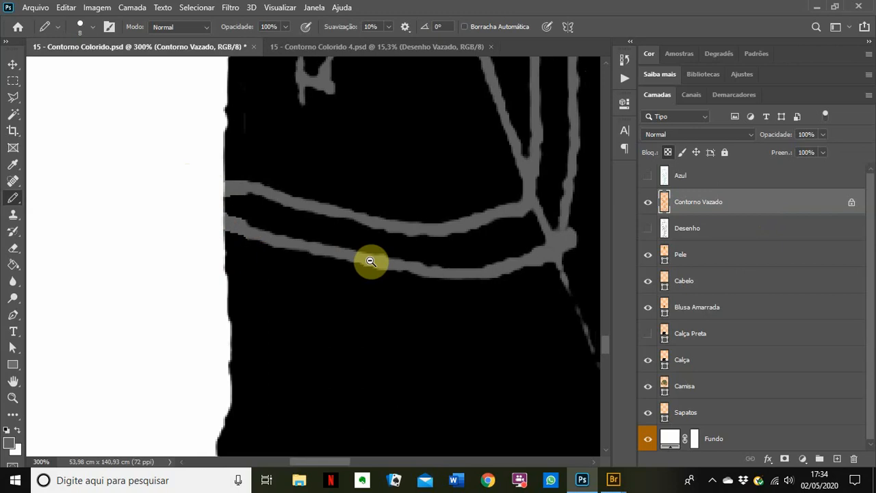
alt+click(370, 261)
alt+click(369, 261)
alt+click(370, 261)
alt+click(380, 331)
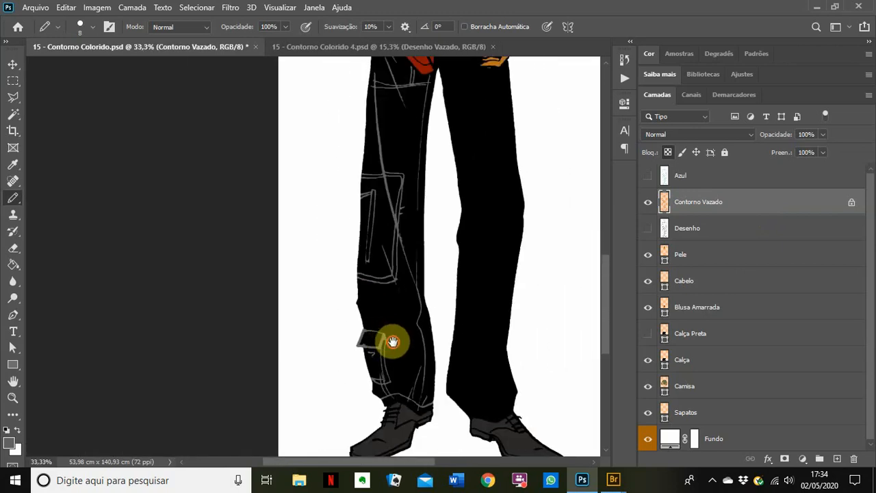
mouse_move(393, 342)
mouse_down()
mouse_move(335, 297)
mouse_move(322, 367)
mouse_up()
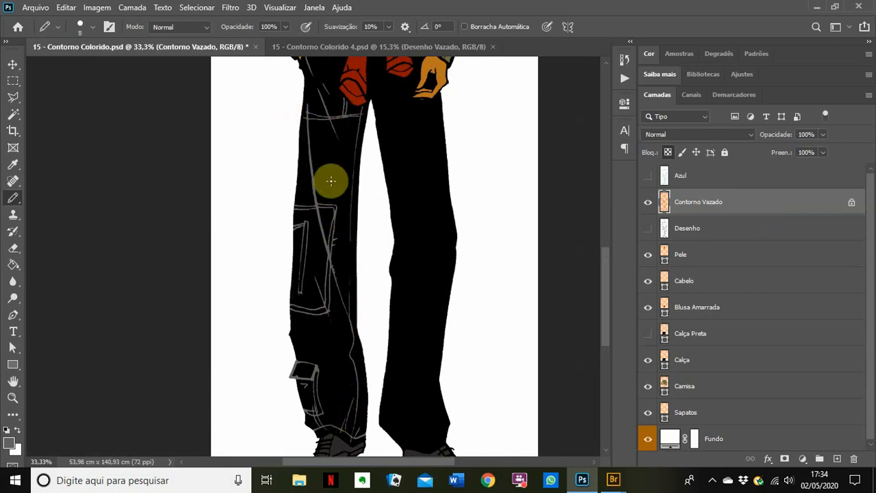
drag(368, 157, 344, 313)
key(ctrl+0)
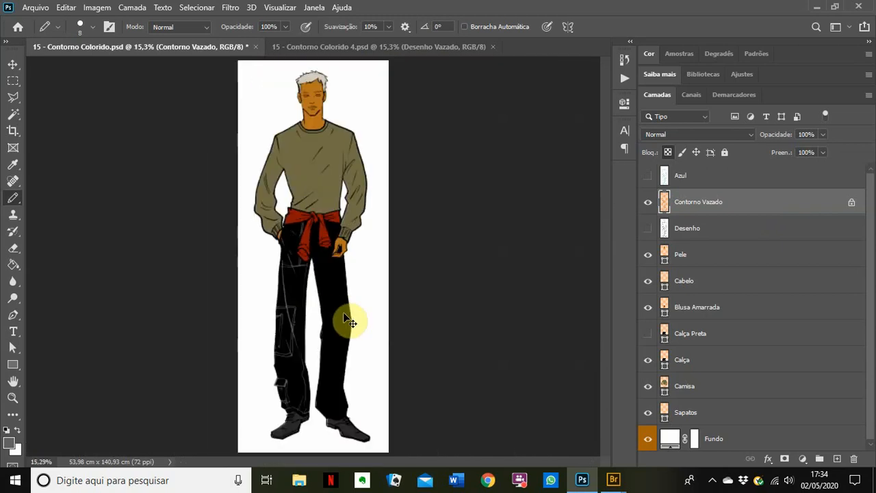
Step: Switch to '15 - Contorno Colorido 4.psd', pan over the figure, and fit it on screen
click(359, 45)
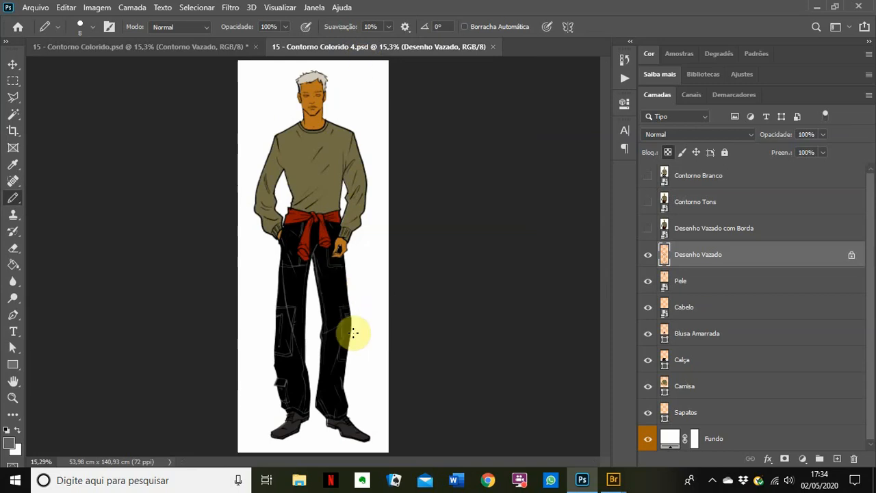
scroll(309, 252, up, 4)
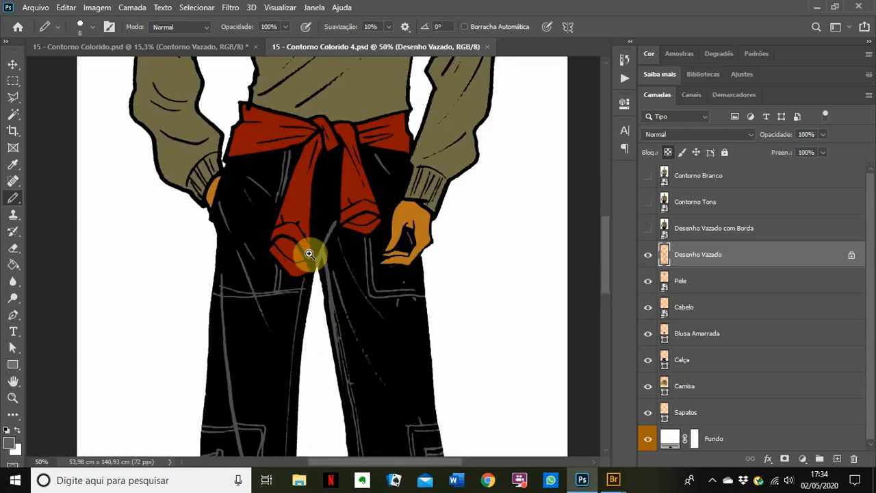
drag(336, 393, 300, 109)
drag(312, 431, 323, 270)
drag(314, 182, 341, 412)
drag(322, 156, 347, 376)
drag(320, 202, 339, 290)
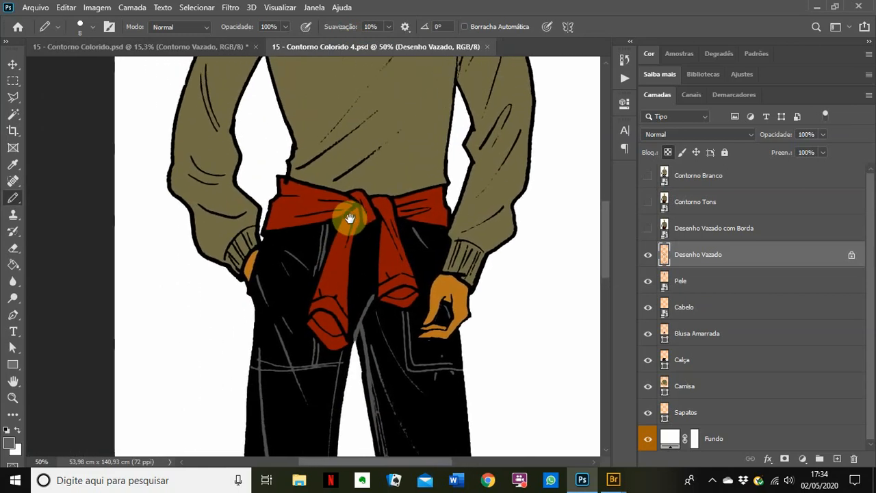
drag(350, 216, 327, 299)
mouse_move(335, 233)
mouse_down()
mouse_move(307, 347)
mouse_move(338, 268)
mouse_up()
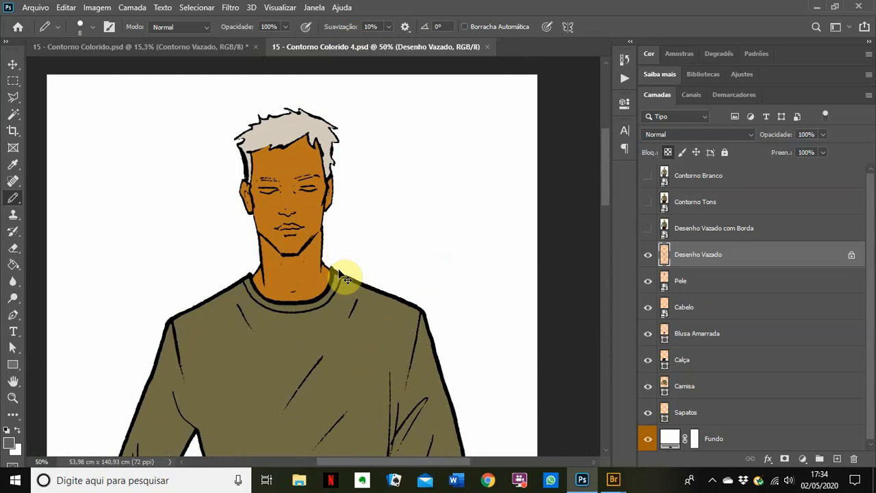
key(ctrl+0)
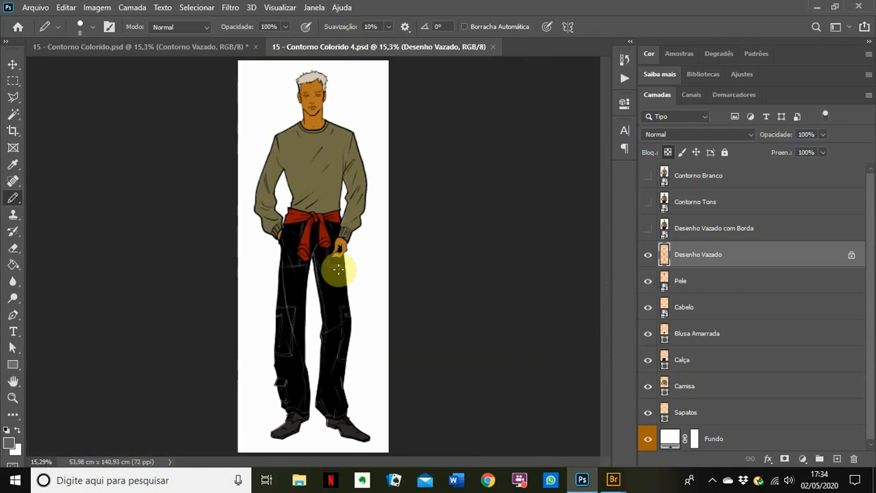
Step: Select the Move tool and zoom in closely on the trousers
click(12, 64)
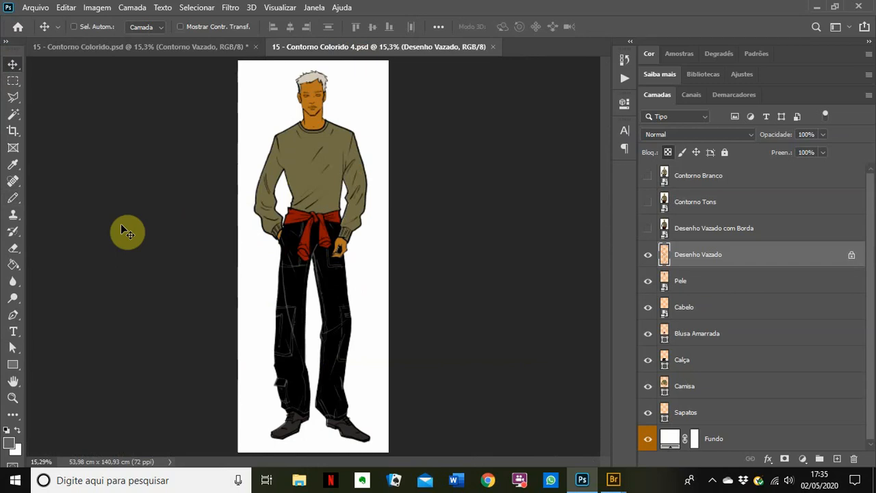
ctrl+click(308, 266)
ctrl+click(308, 266)
ctrl+click(308, 266)
ctrl+click(308, 265)
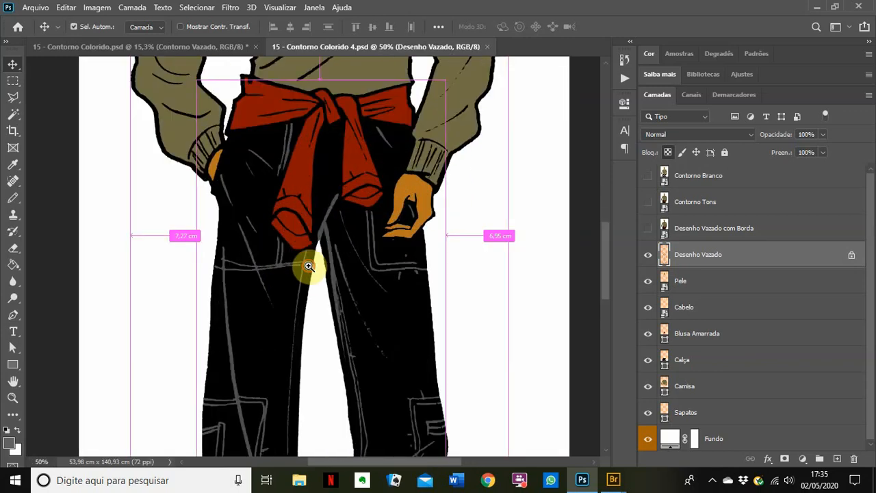
ctrl+click(308, 265)
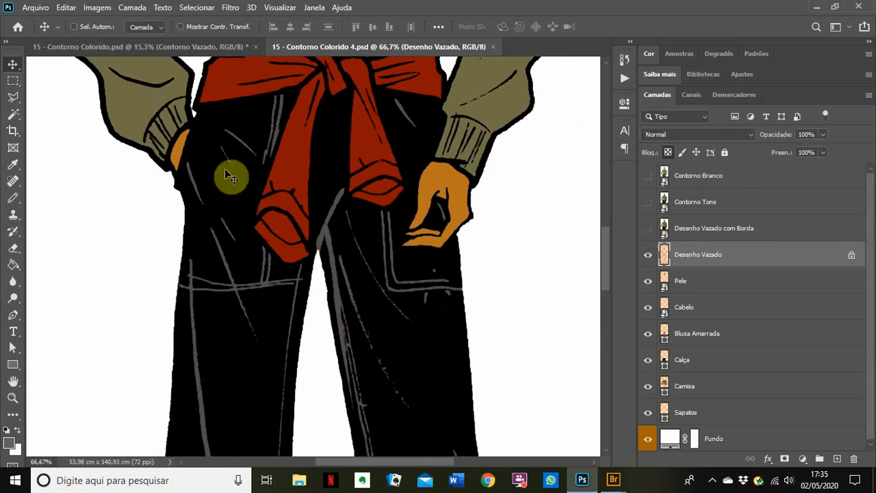
click(648, 230)
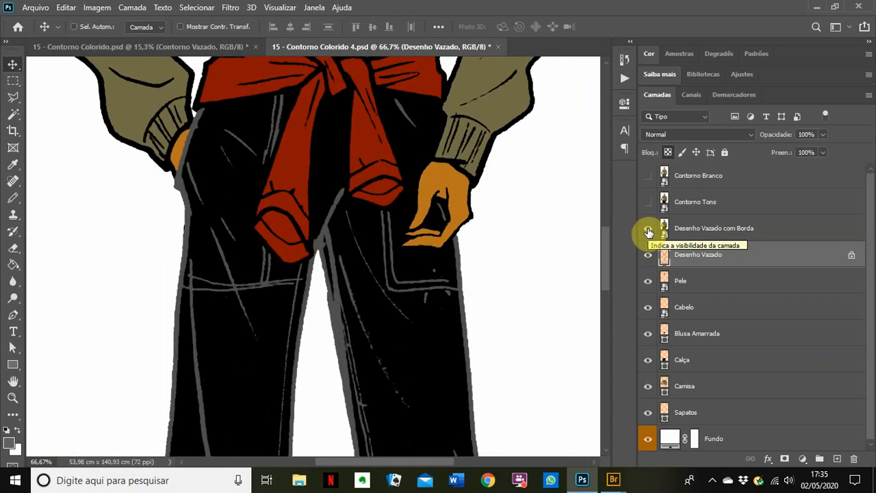
ctrl+alt+click(324, 333)
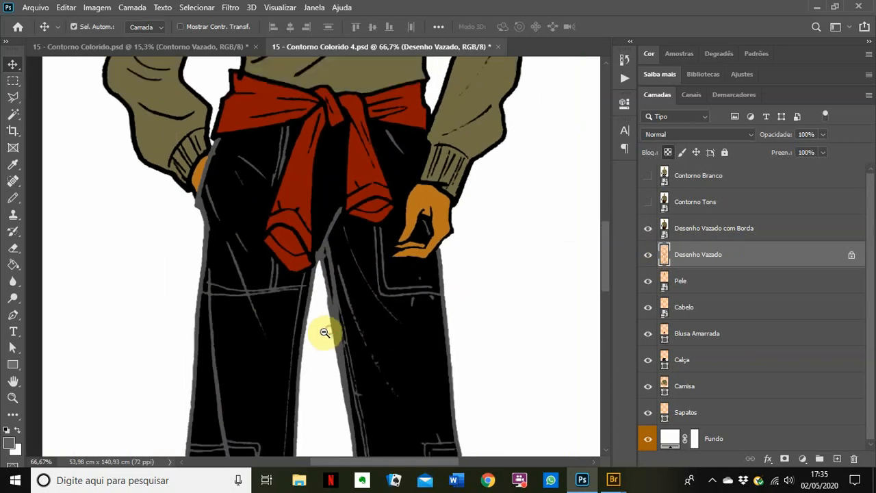
ctrl+alt+click(324, 333)
ctrl+alt+click(327, 377)
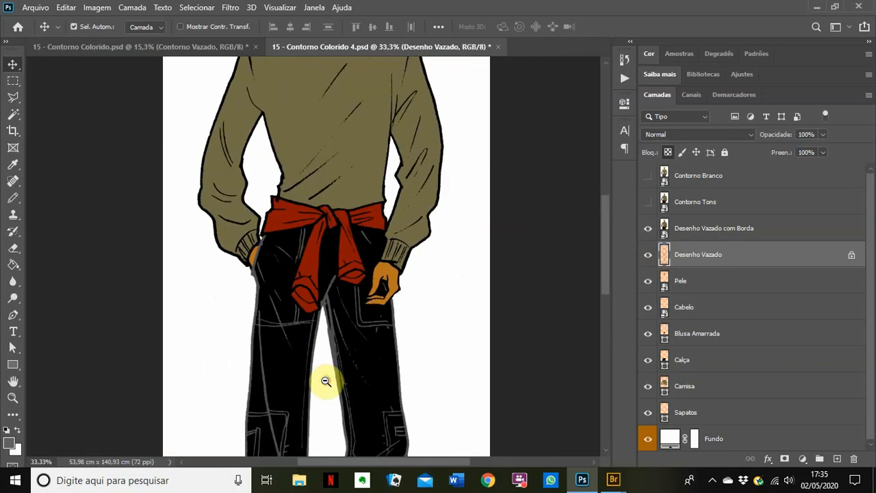
ctrl+alt+click(326, 382)
drag(322, 390, 309, 221)
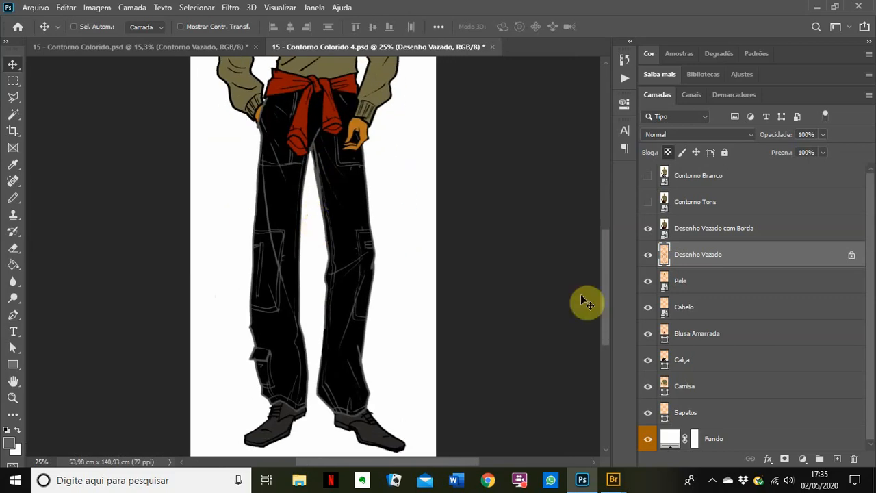
click(648, 255)
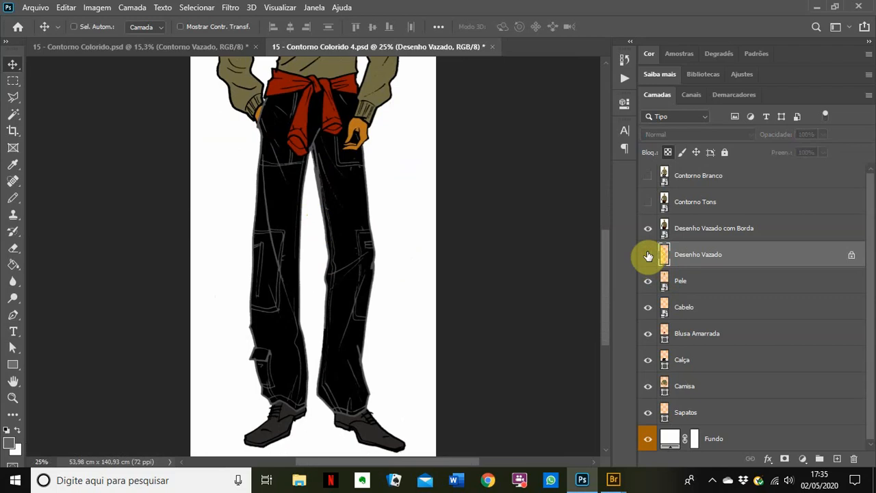
click(648, 251)
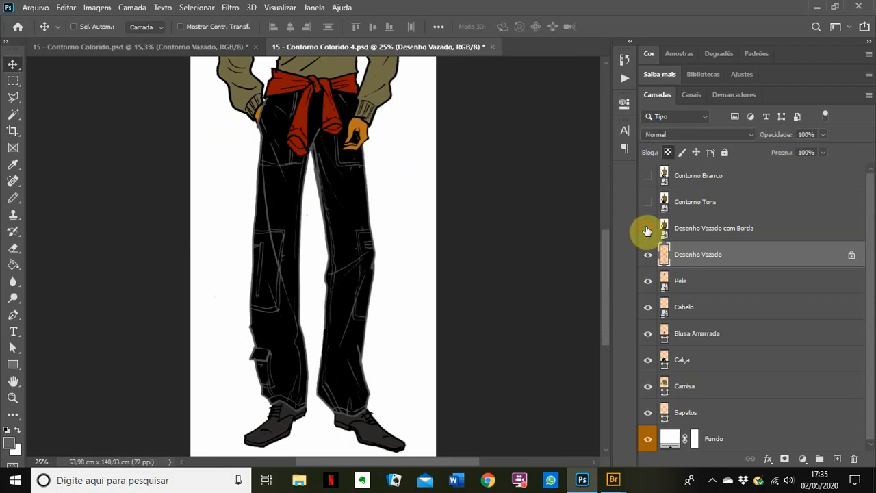
click(646, 230)
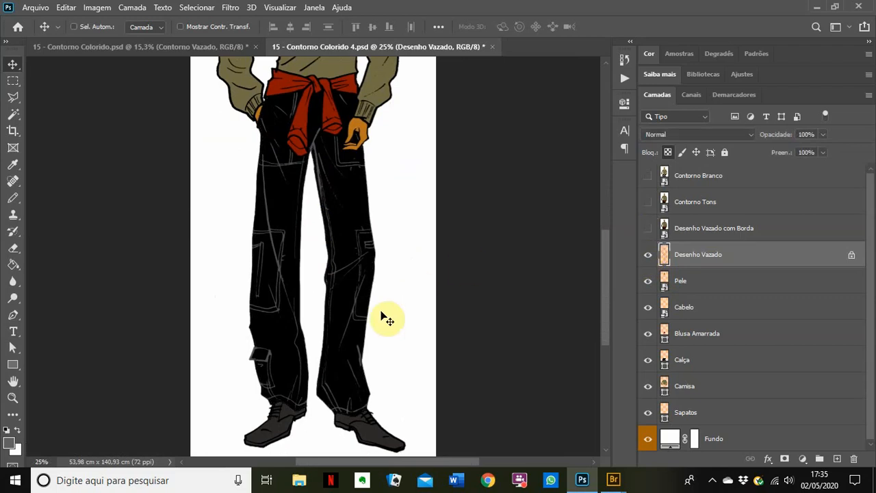
ctrl+click(274, 304)
ctrl+click(274, 303)
drag(352, 342, 313, 206)
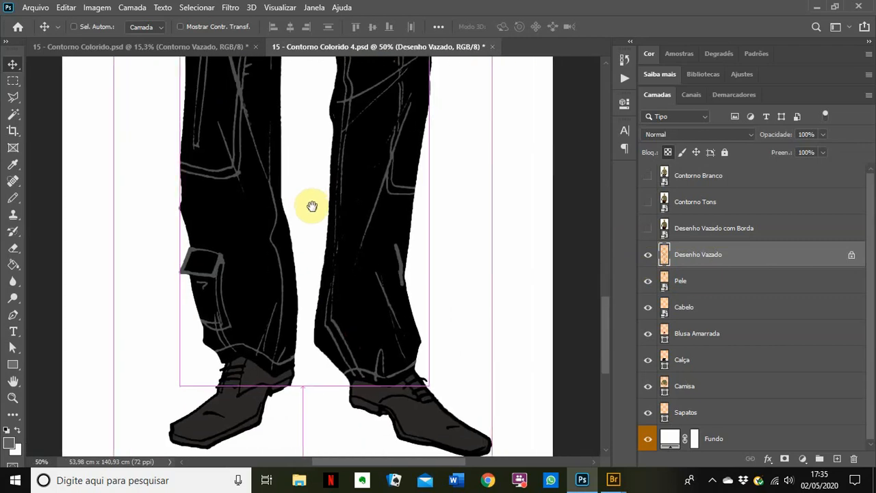
click(647, 229)
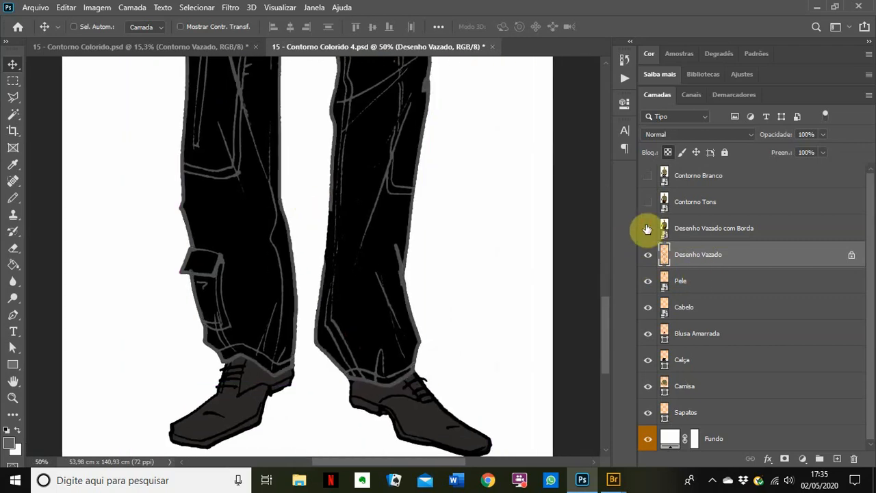
click(646, 229)
click(646, 229)
click(647, 228)
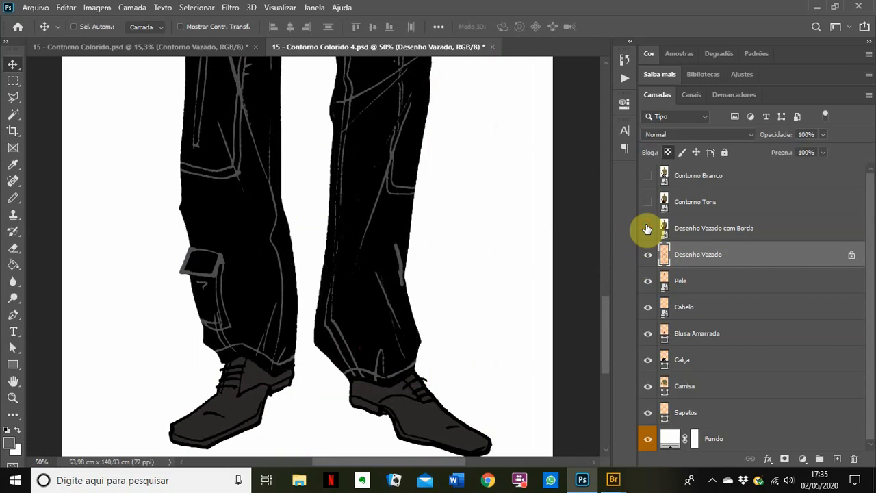
click(646, 229)
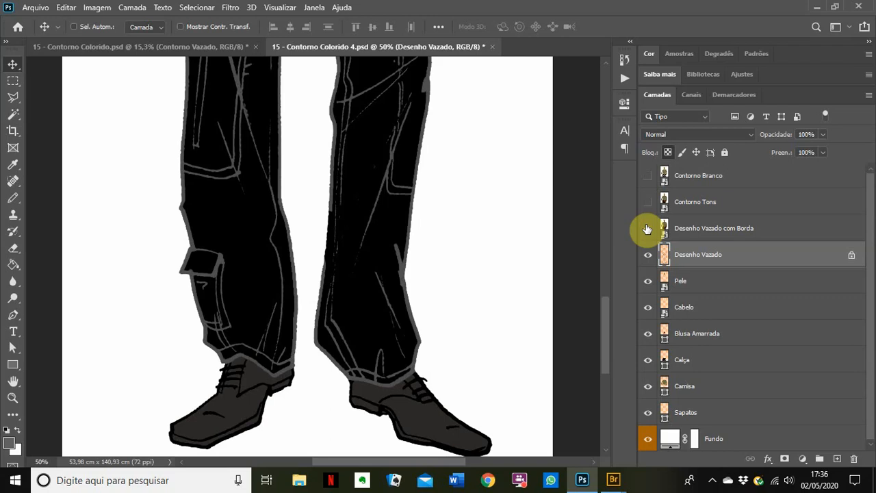
click(646, 228)
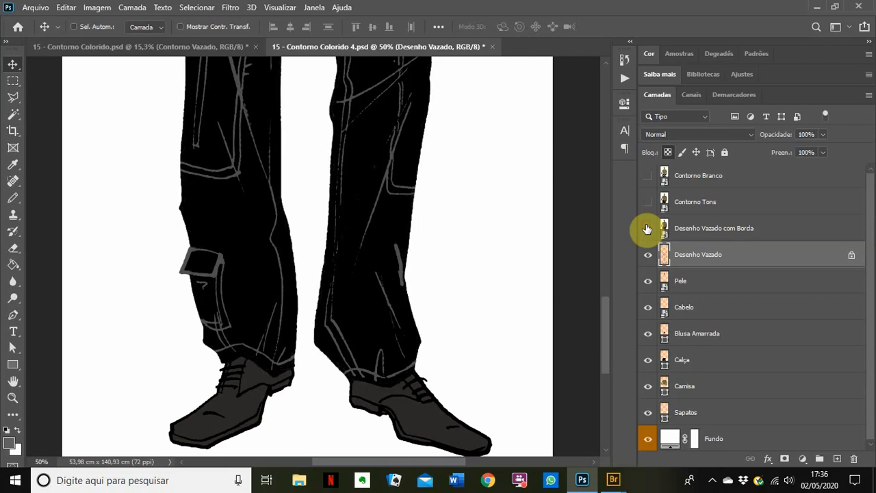
drag(479, 176, 491, 361)
drag(445, 195, 452, 367)
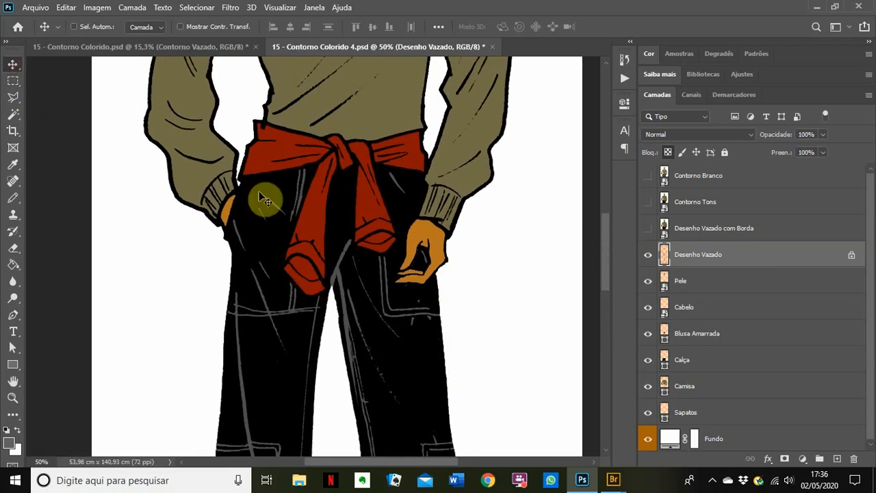
ctrl+alt+click(323, 180)
ctrl+alt+click(324, 179)
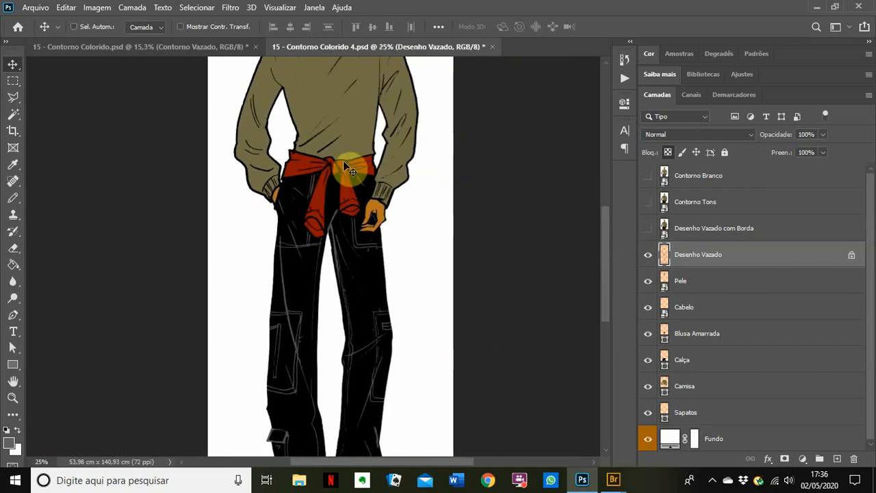
drag(343, 160, 348, 262)
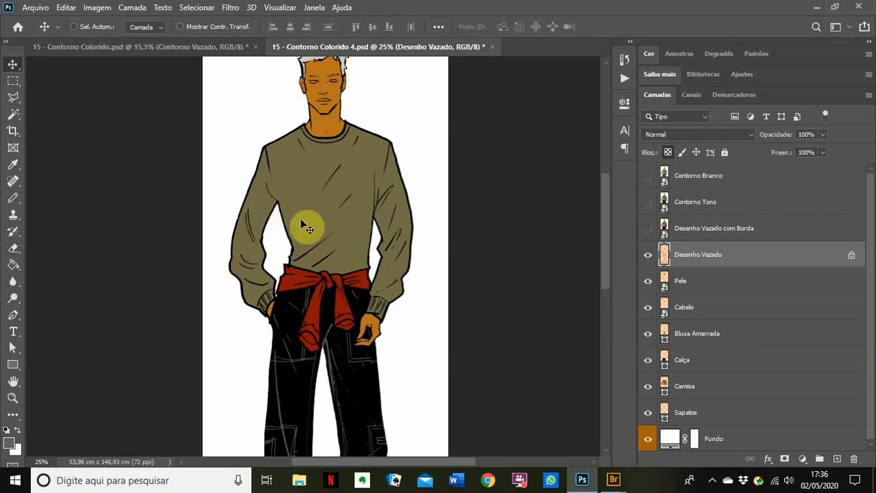
Step: Show the Contorno Tons layer and inspect the sash, shirt and head at 100%
click(647, 202)
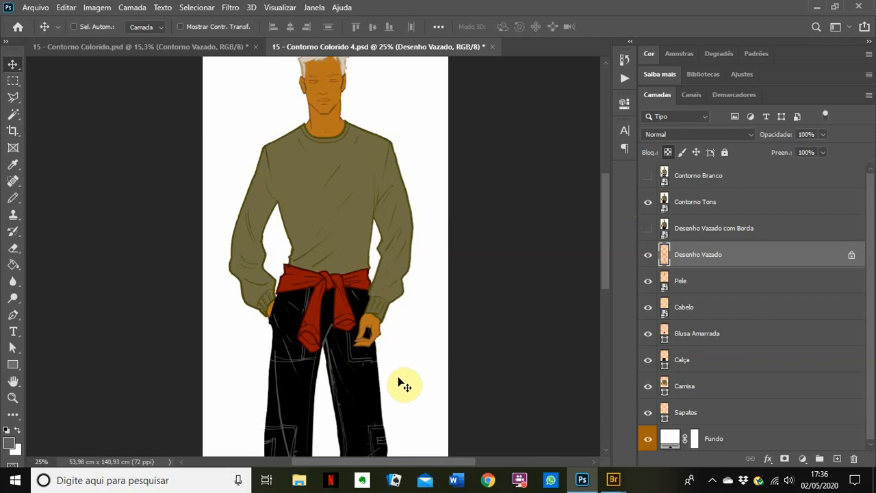
ctrl+click(331, 334)
ctrl+click(331, 334)
ctrl+click(331, 333)
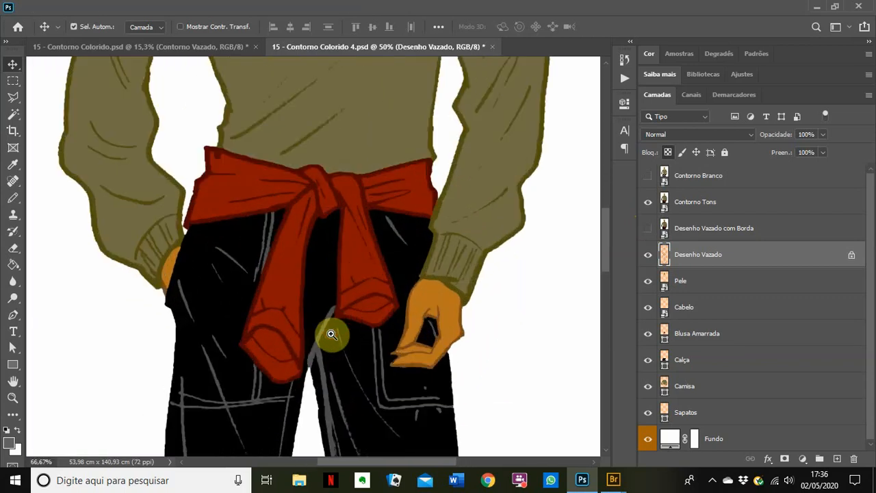
ctrl+click(312, 294)
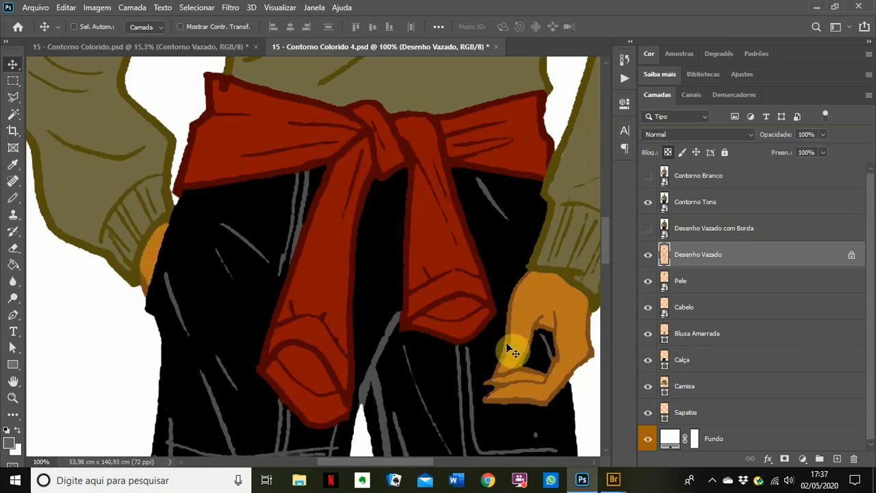
drag(513, 348, 387, 258)
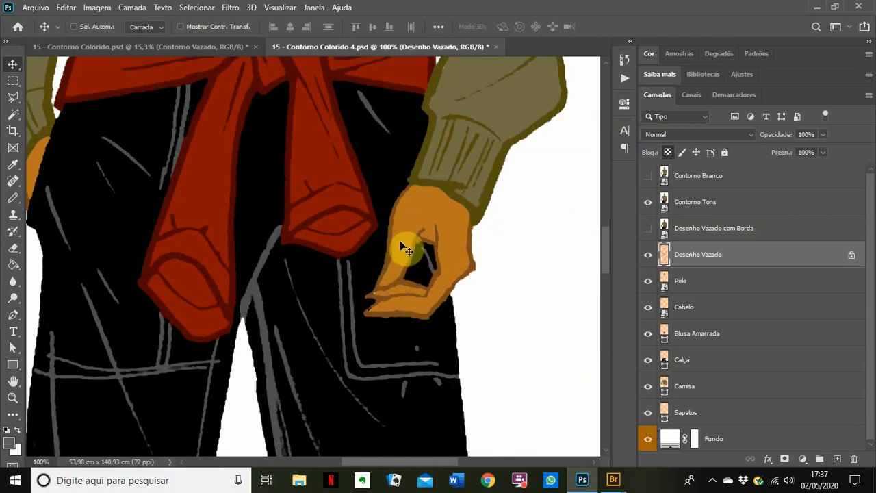
drag(414, 137, 443, 315)
drag(382, 206, 391, 348)
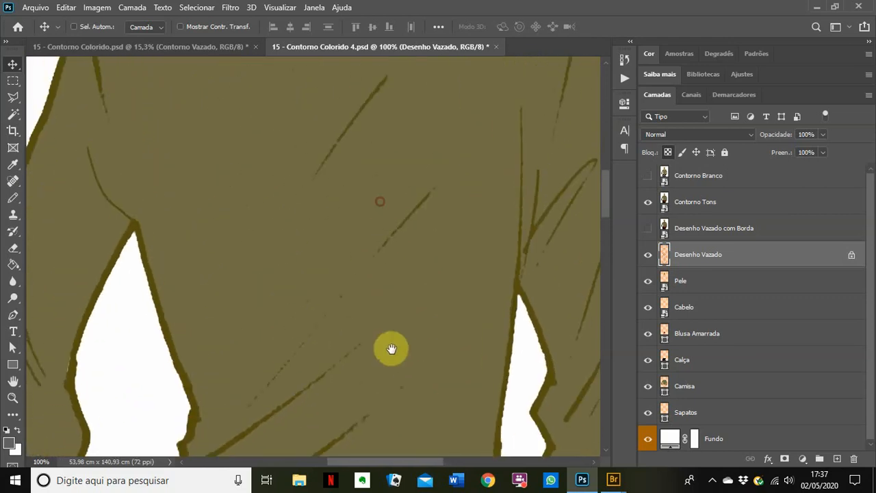
drag(321, 76, 358, 442)
drag(357, 274, 362, 330)
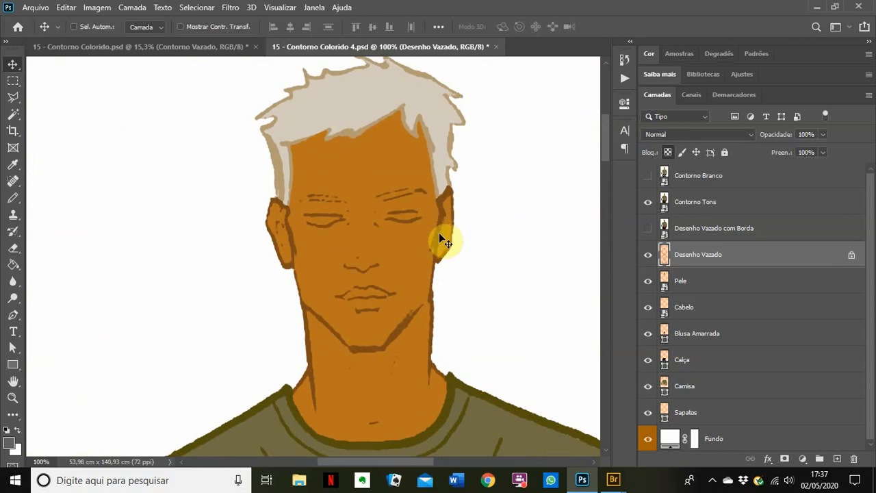
Step: Fit the figure, check the shoes at the canvas bottom, then fit it again
key(ctrl+0)
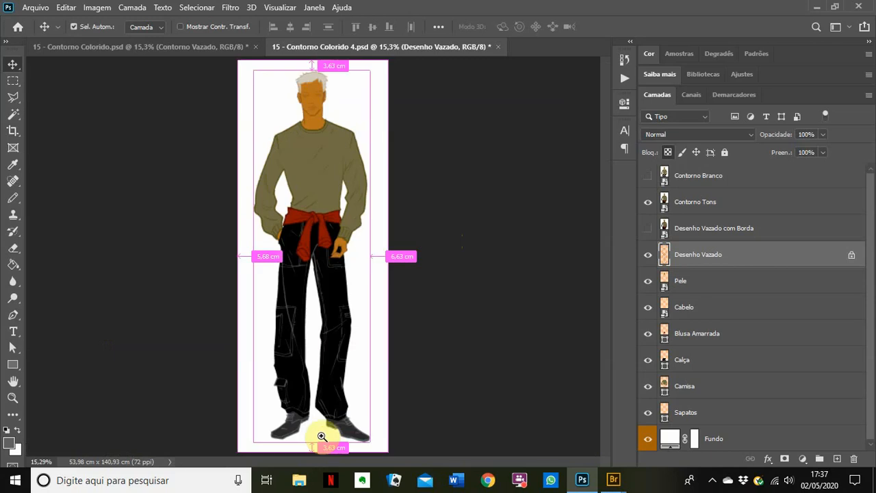
scroll(327, 443, up, 4)
drag(321, 404, 347, 297)
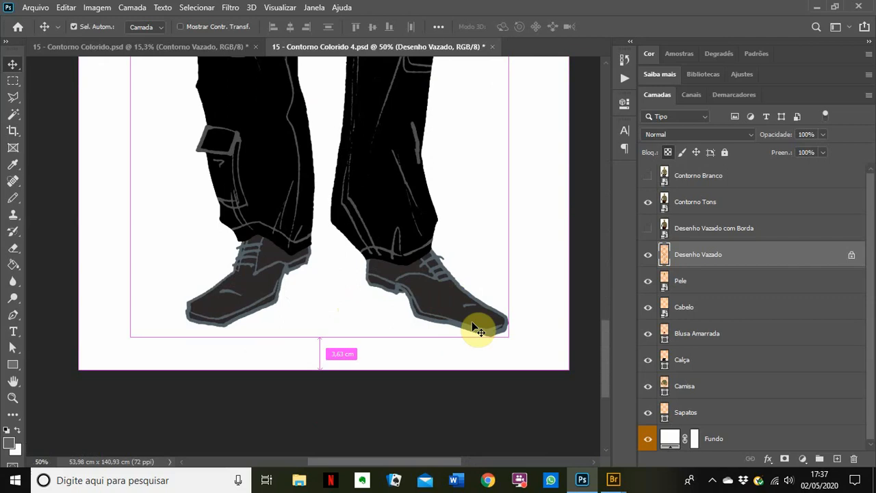
key(ctrl+minus)
key(ctrl+minus)
key(ctrl+minus)
key(ctrl+0)
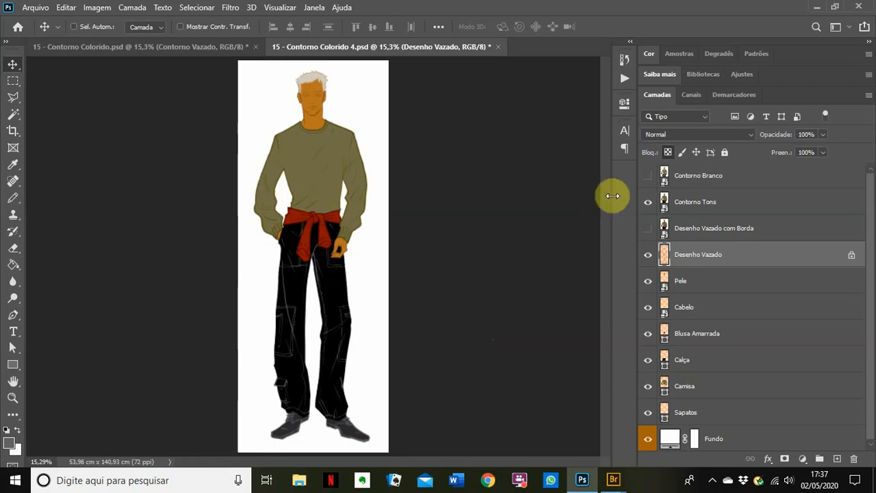
Step: Show the Contorno Branco layer and inspect the trousers, shirt and head up close
click(648, 176)
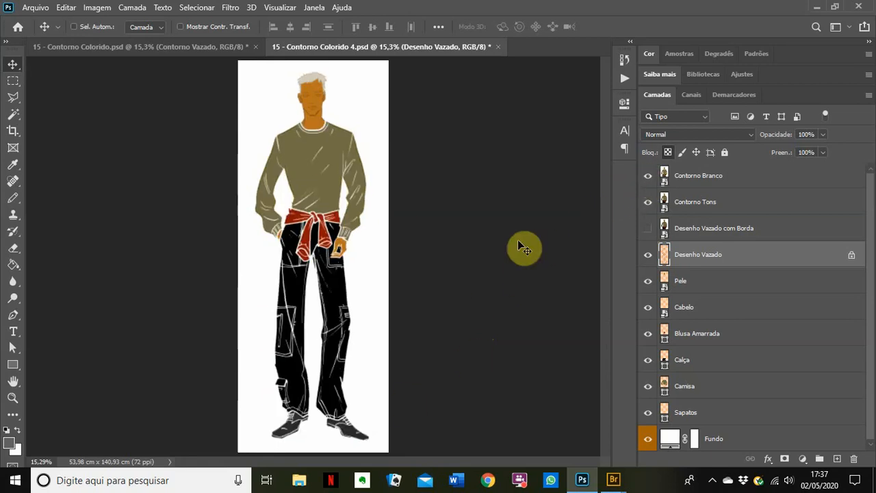
ctrl+click(316, 263)
ctrl+click(316, 263)
ctrl+click(317, 263)
drag(344, 370, 344, 157)
drag(343, 125, 325, 291)
drag(323, 198, 333, 245)
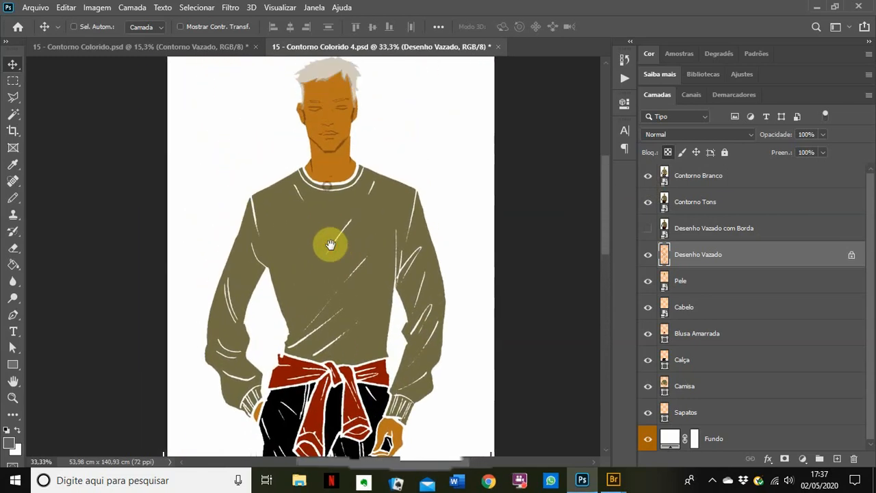
Step: Zoom in on the face and collar to check the white lines, then fit the figure
click(326, 179)
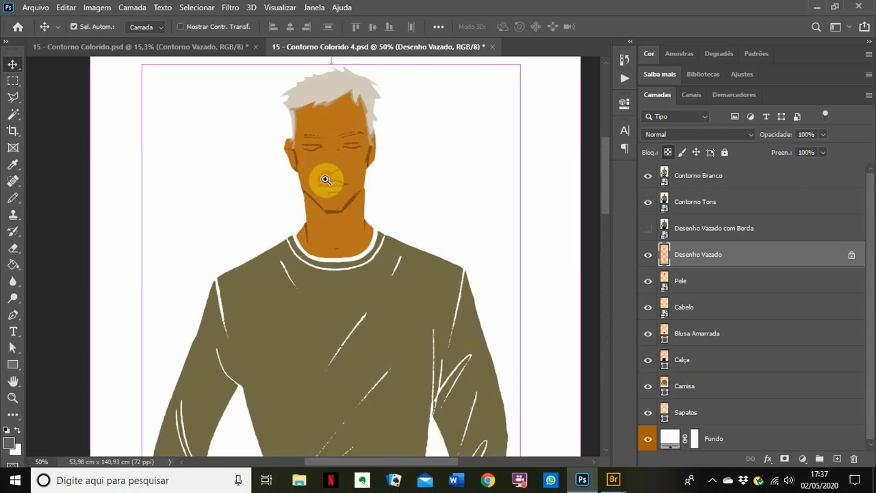
click(325, 179)
drag(348, 172, 352, 261)
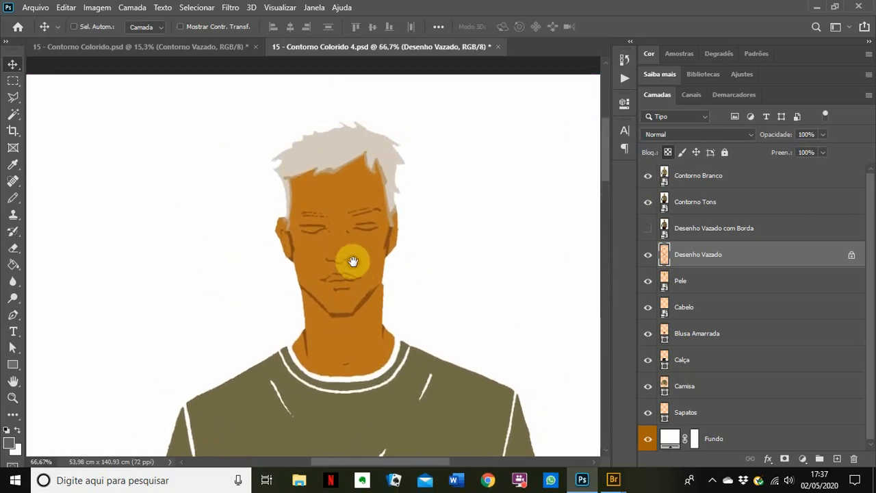
drag(391, 392, 384, 336)
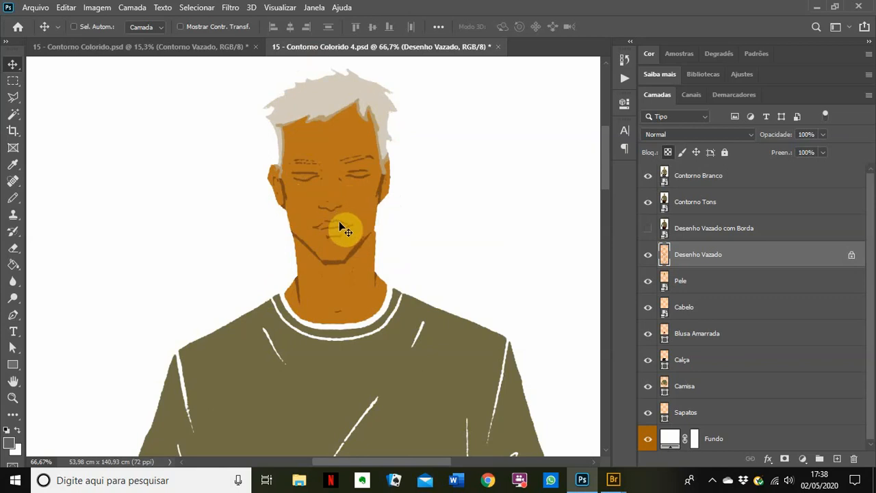
scroll(340, 223, down, 3)
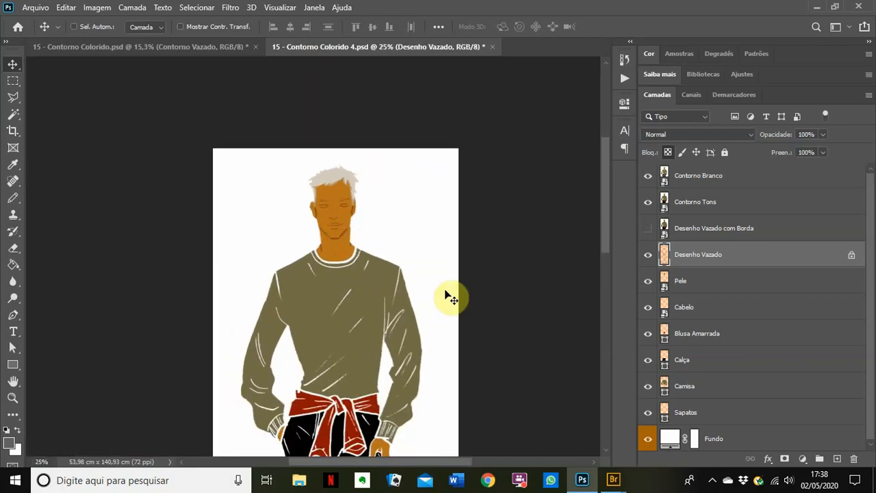
key(ctrl+0)
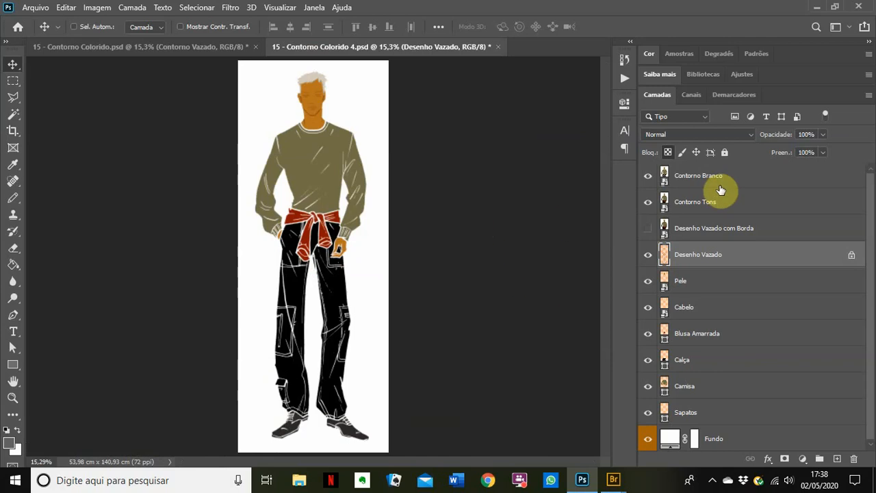
click(649, 229)
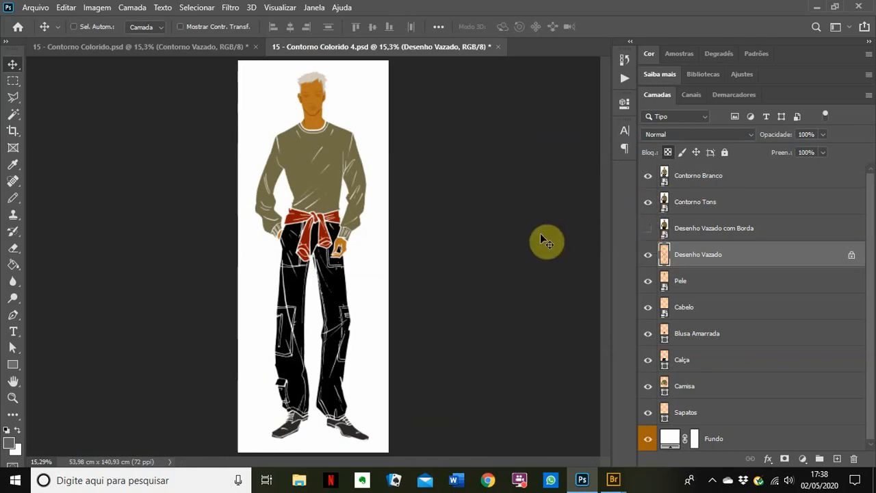